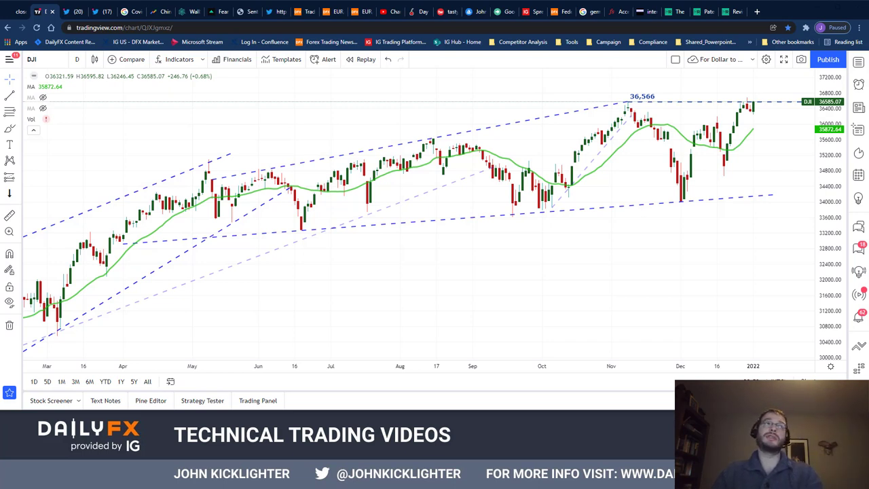
Switch to Excel and show the Risk sheet's Market Performance (Jan 1, 2021 - Present) charts.
key(alt+Tab)
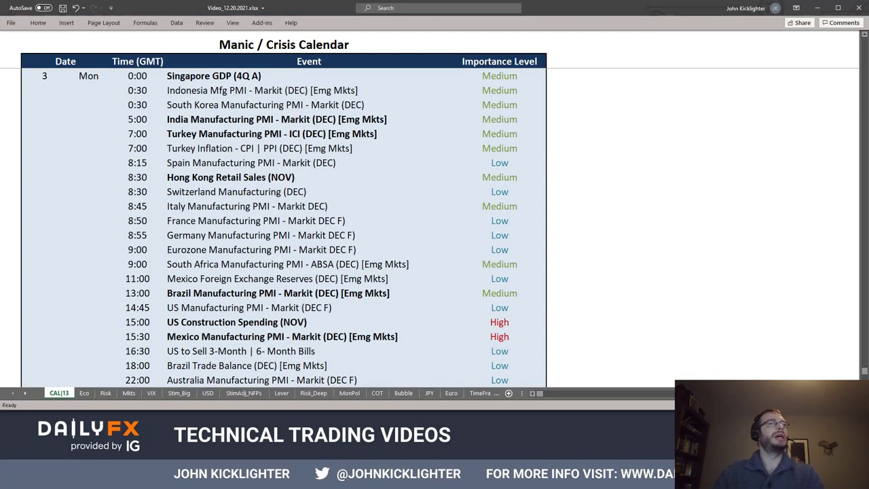
click(105, 394)
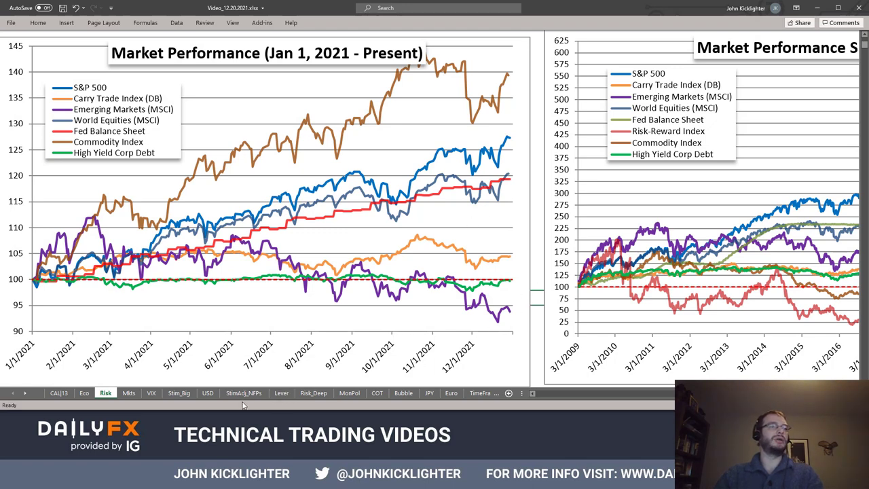
Review the Risk_Deep sensitivity curve, then return to the Risk sheet and the TradingView DJI chart.
click(313, 394)
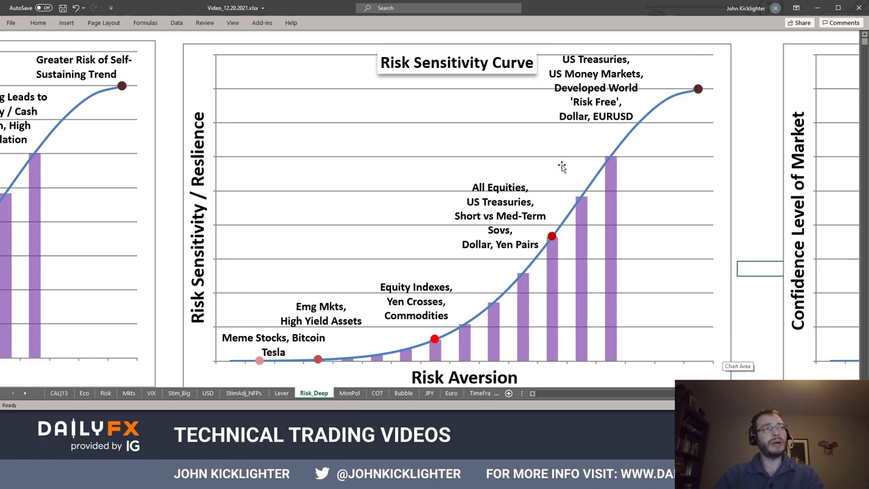
click(758, 285)
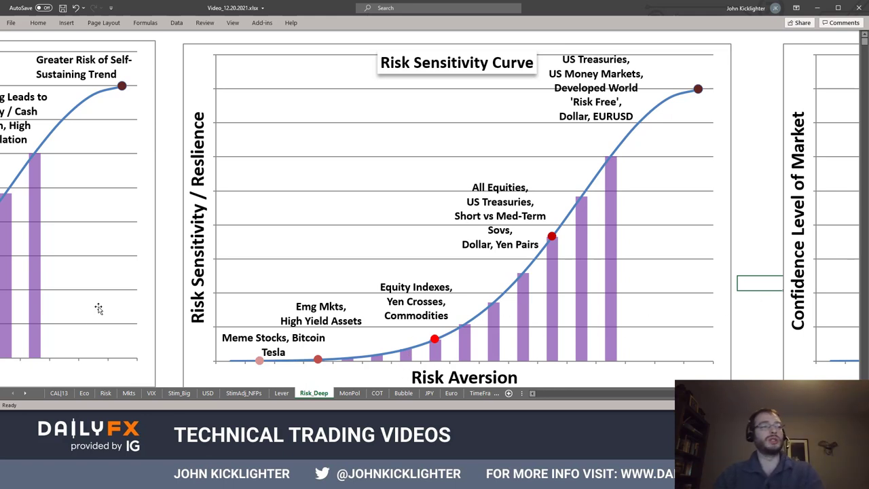
click(106, 394)
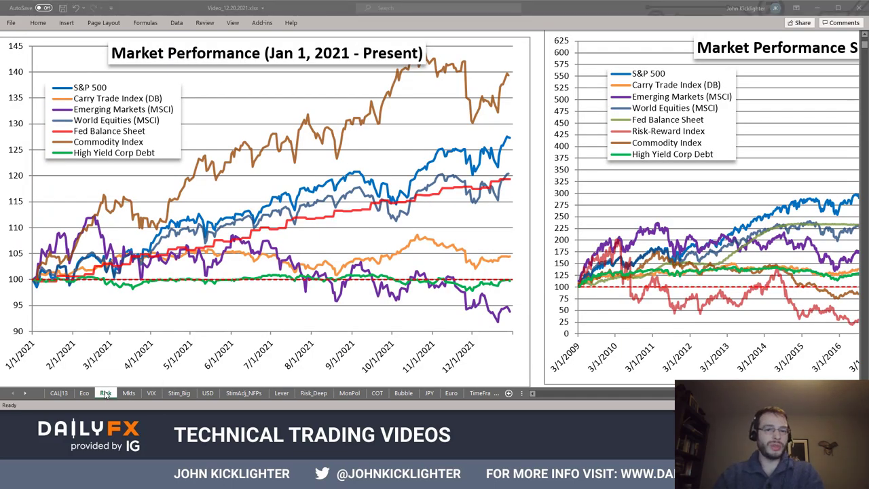
key(alt+Tab)
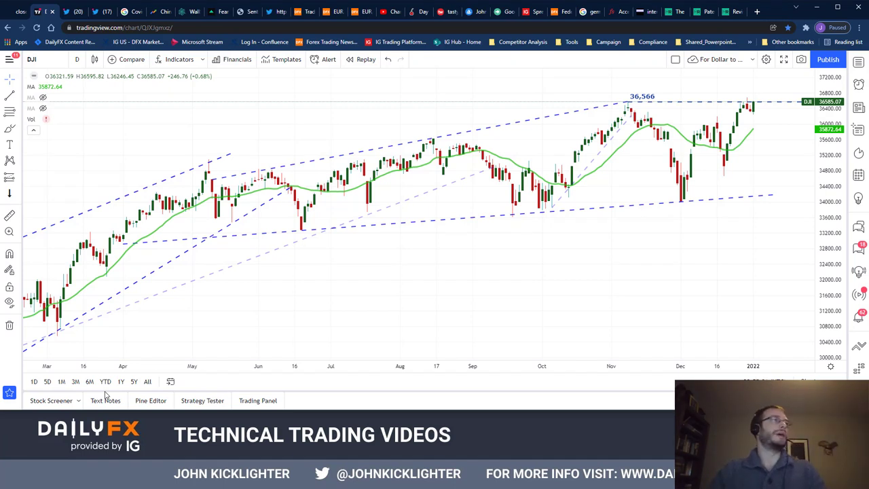
Replace the DJI chart with SPX daily candles and zoom in slightly.
scroll(747, 140, up, 4)
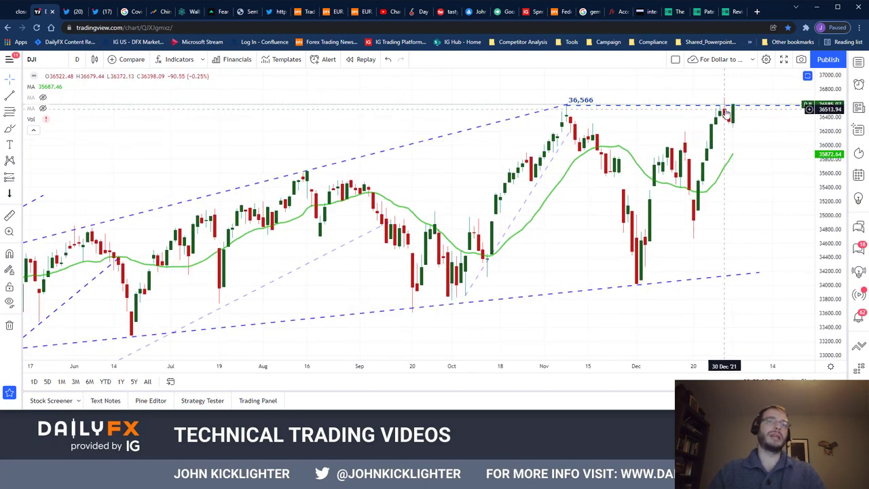
scroll(754, 238, down, 2)
scroll(757, 241, up, 3)
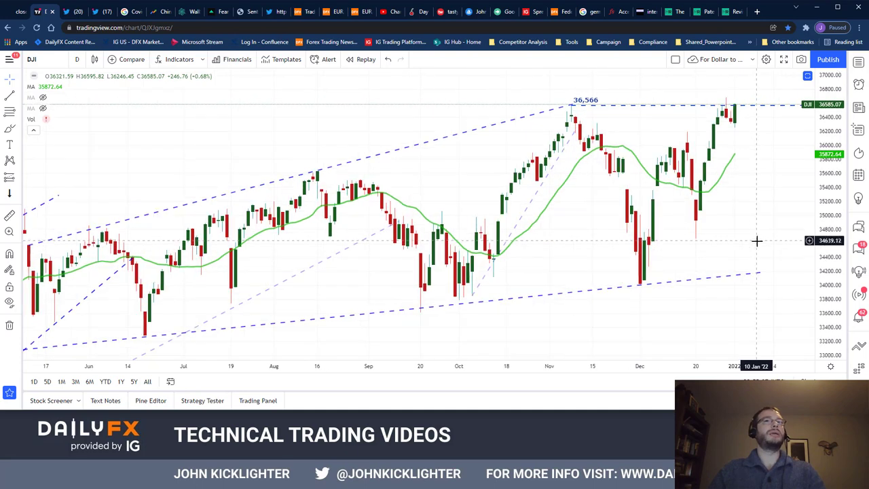
text(SPX)
key(Return)
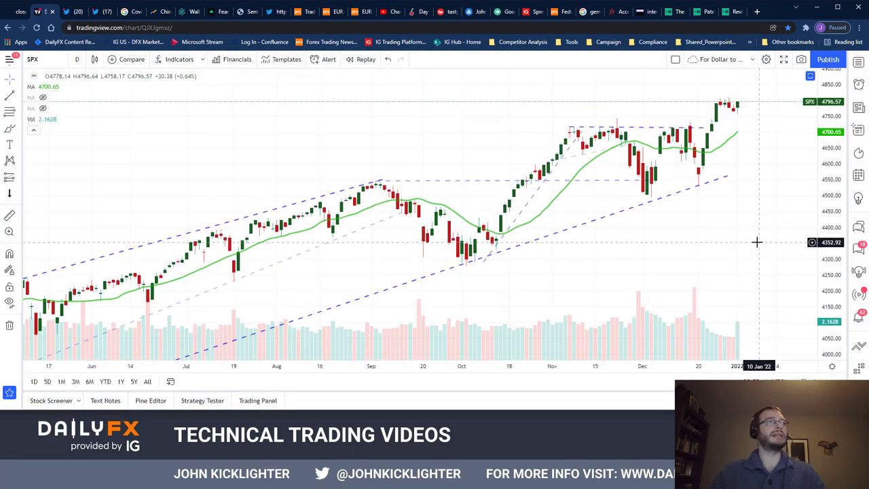
scroll(757, 241, up, 3)
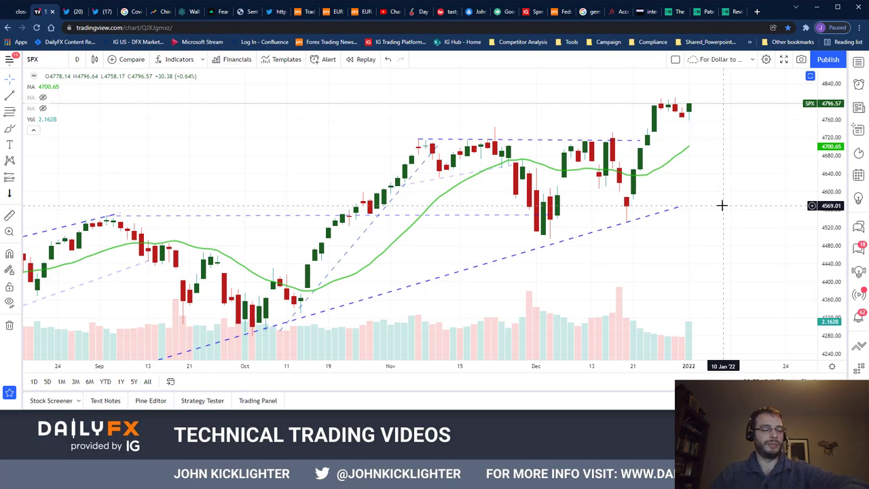
Load the NDQ chart, then chart the NDX/DJI ratio.
text(ndq)
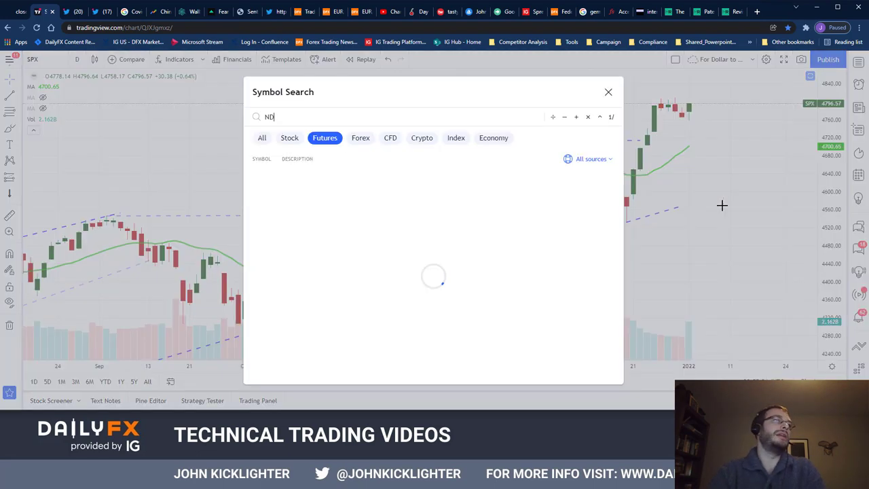
key(Return)
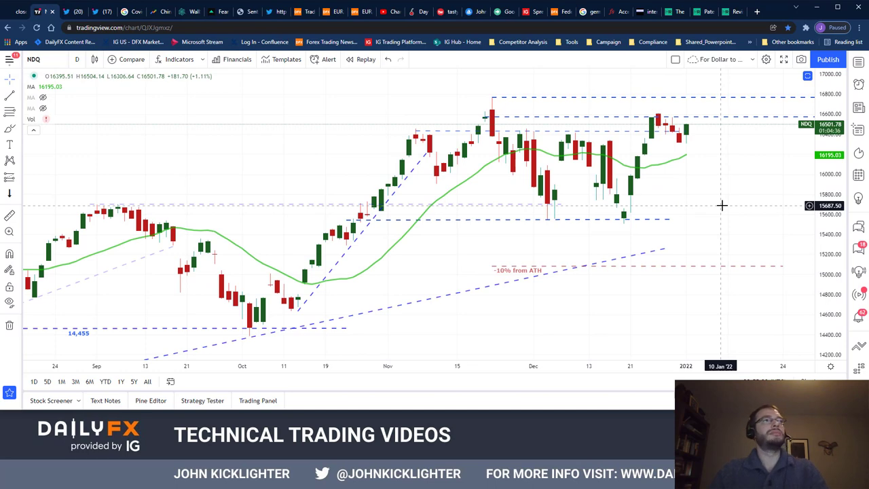
scroll(718, 214, down, 2)
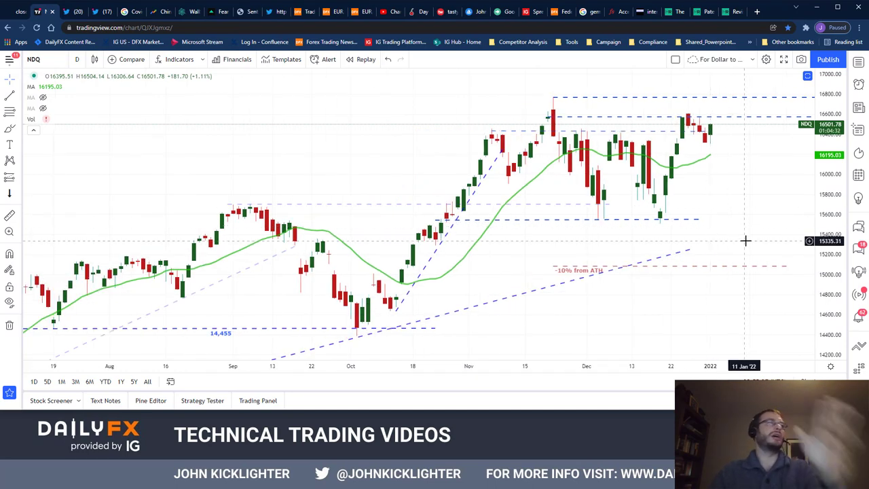
text(ndx/)
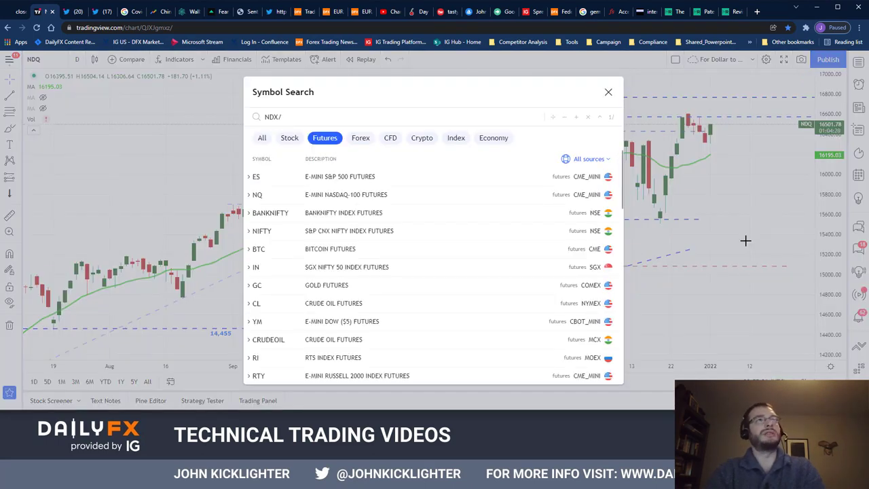
text(dji)
key(Return)
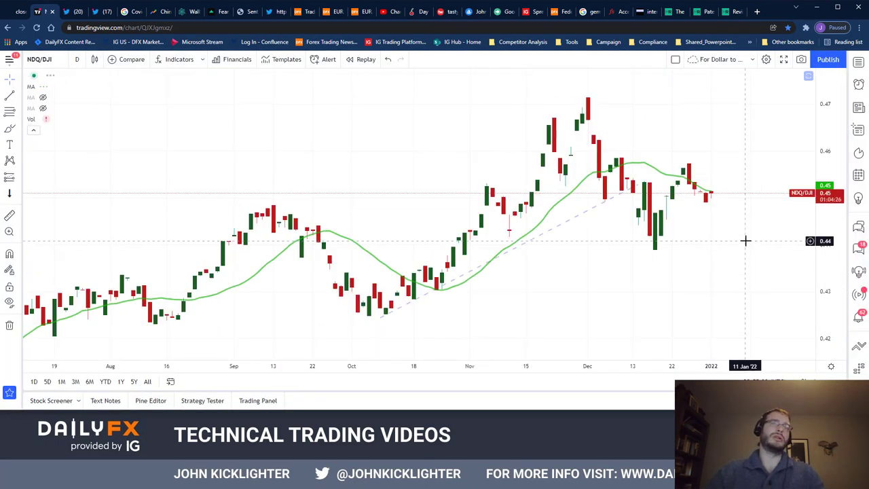
scroll(746, 240, down, 3)
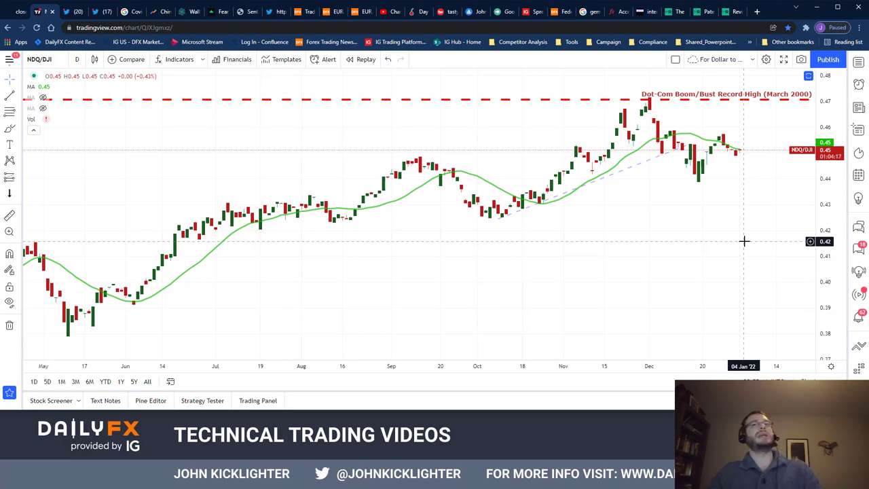
View the ratio on 1M bars, then 1D, and return to the DJI daily chart.
text(1M)
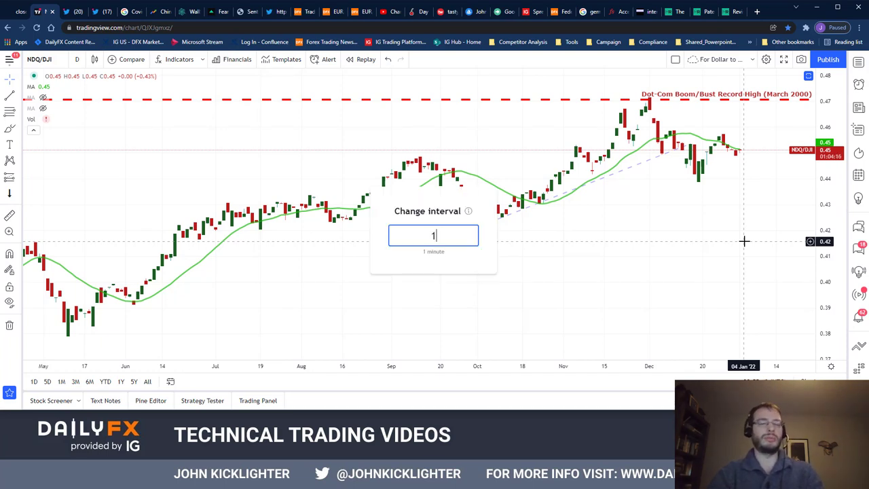
key(Return)
scroll(588, 244, down, 3)
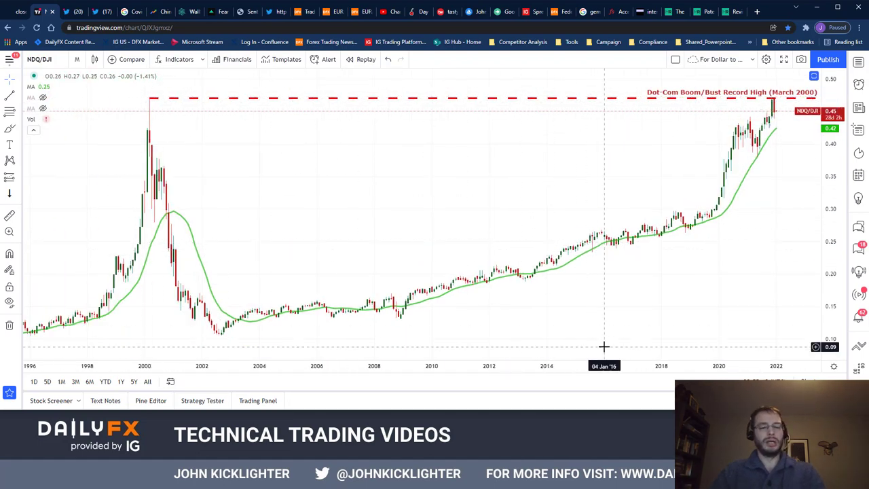
text(1D)
key(Return)
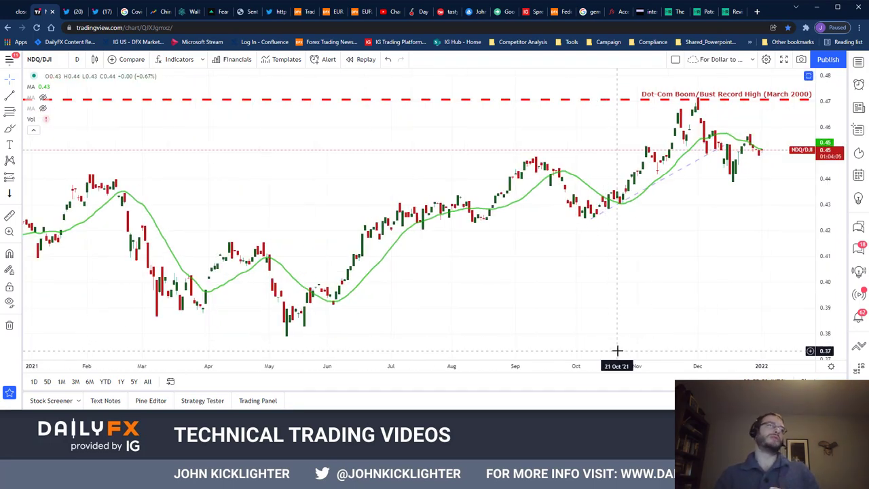
text(DJI)
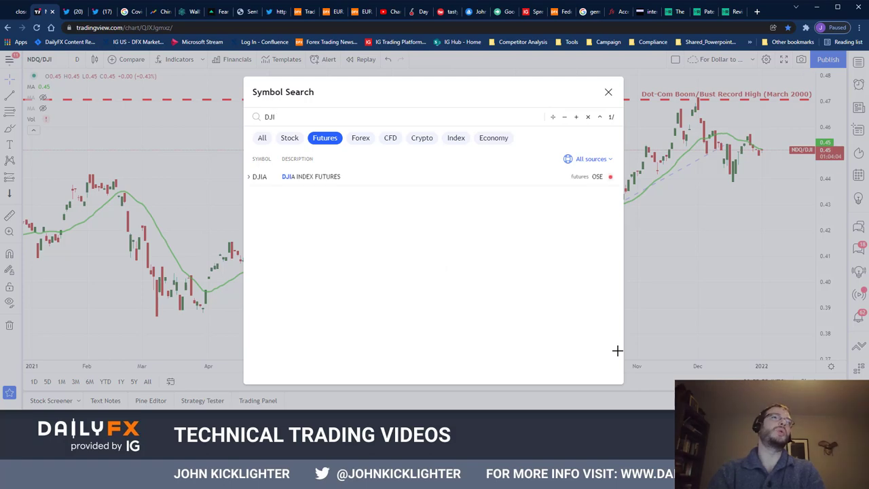
key(Return)
scroll(617, 351, up, 3)
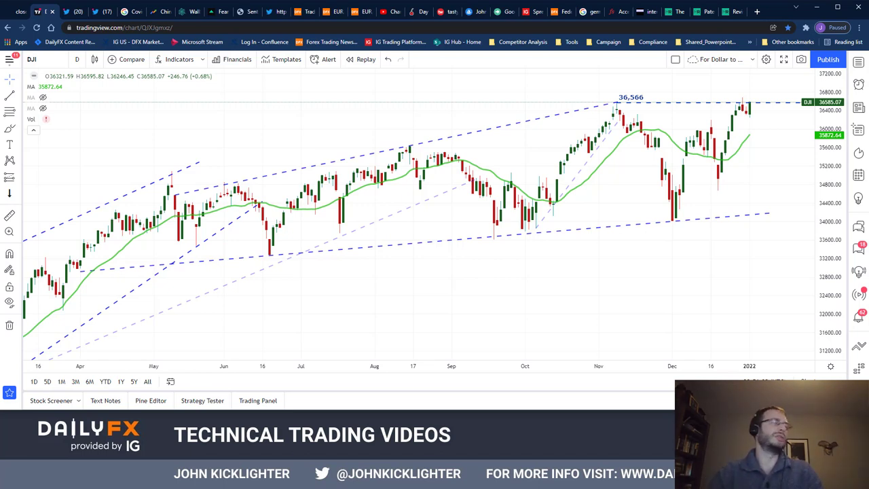
Load the ES1! S&P 500 futures chart.
text(E)
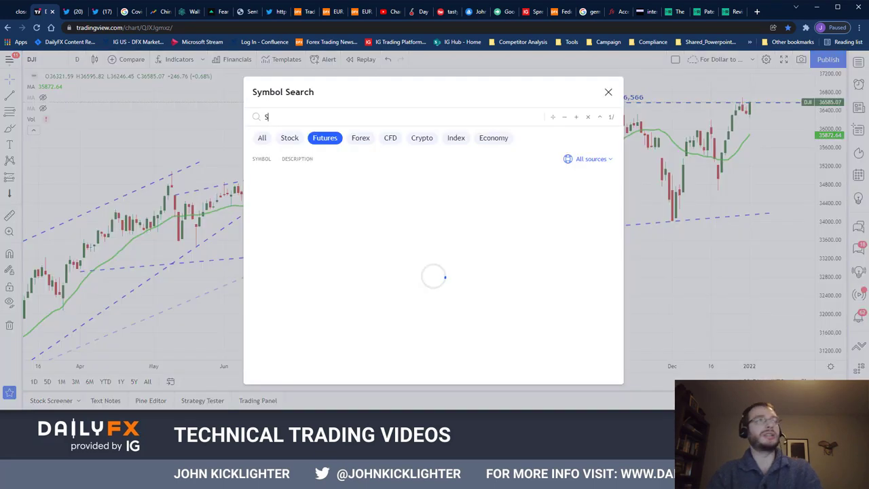
key(Escape)
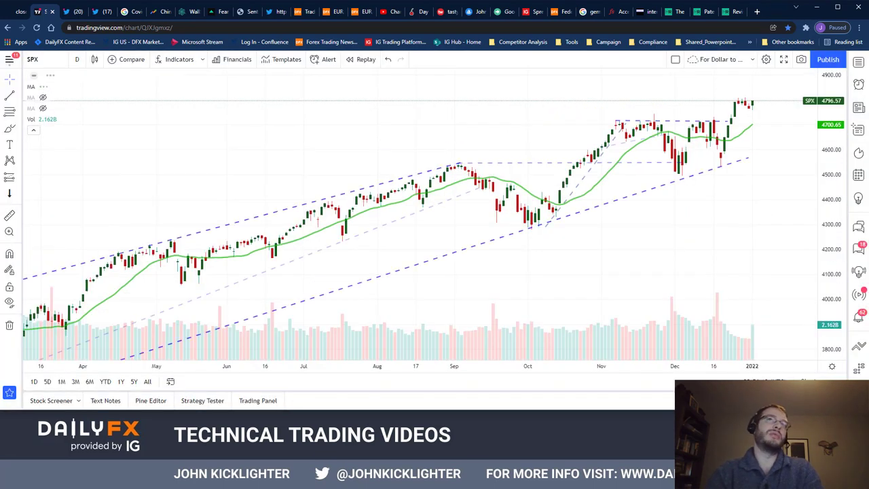
text(ES1!)
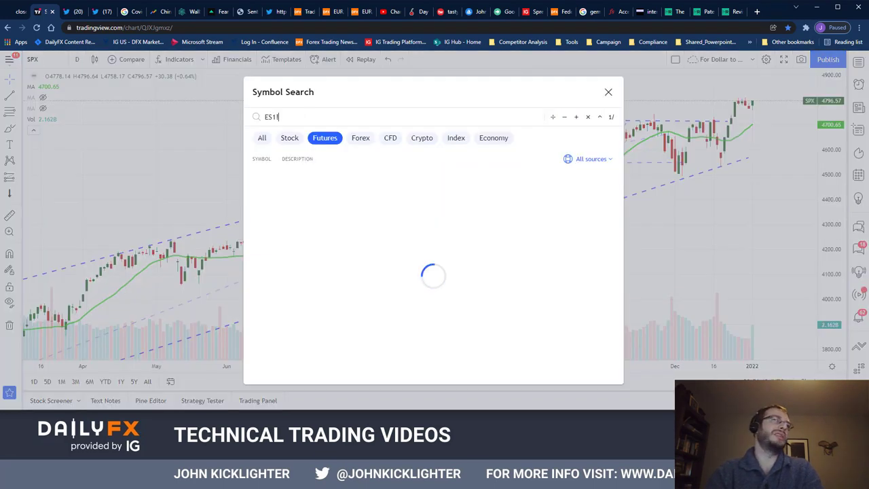
key(Return)
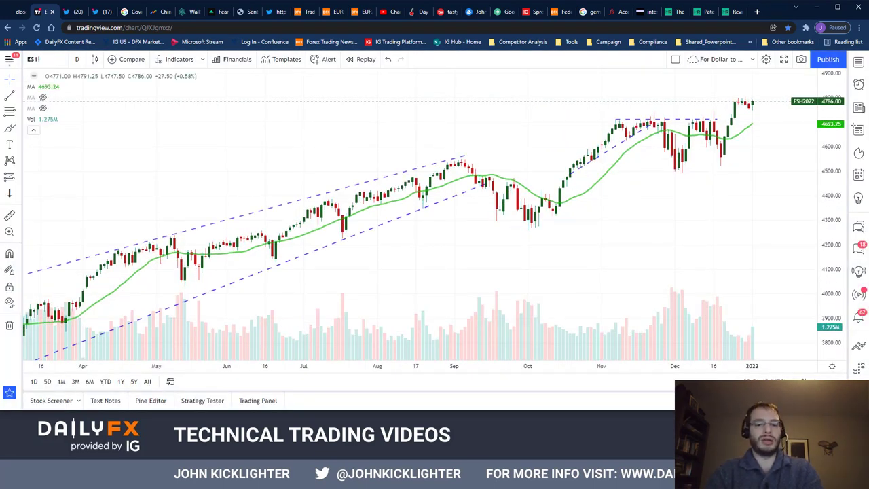
Look at ES1! on 15-minute candles, then go back to the 1D interval.
text(15)
key(BackSpace)
key(BackSpace)
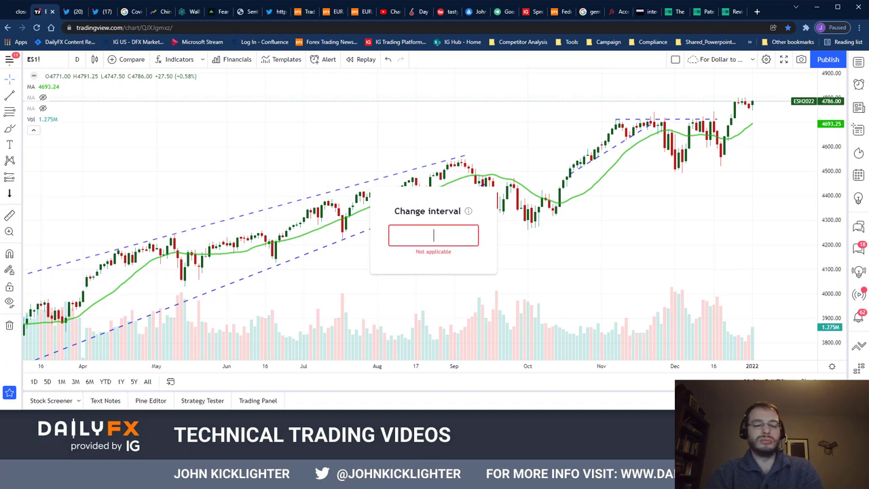
text(15)
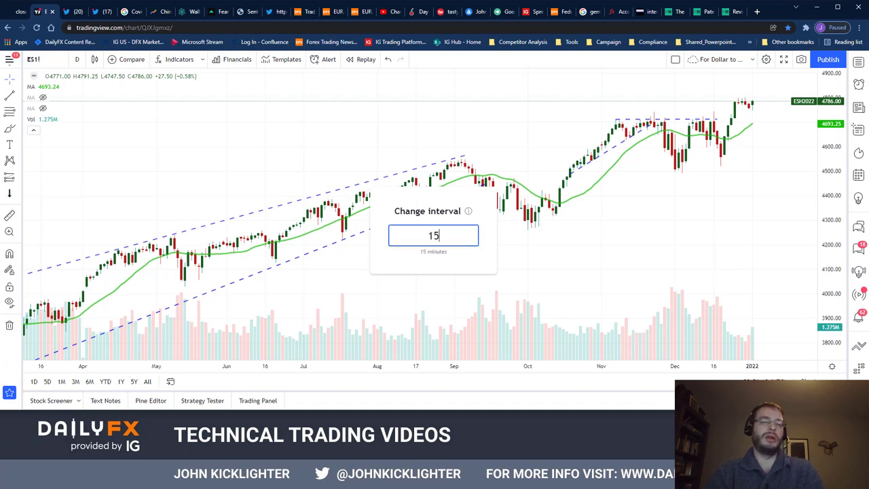
key(Return)
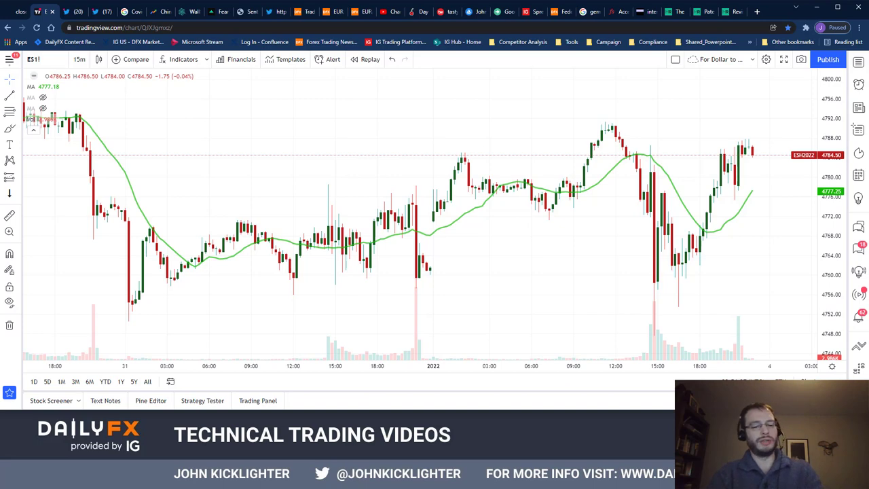
text(1d)
key(Return)
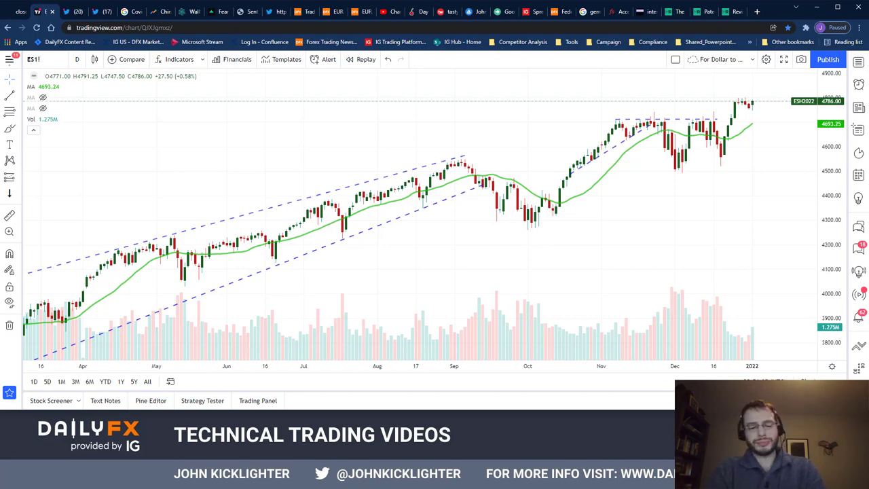
Step through the DAX and UKX daily charts.
text(DAX)
key(Return)
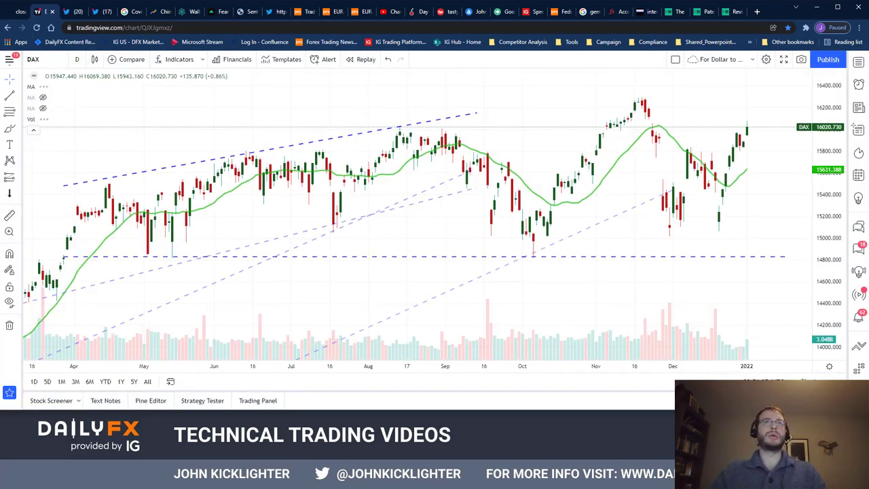
text(UKX)
key(Return)
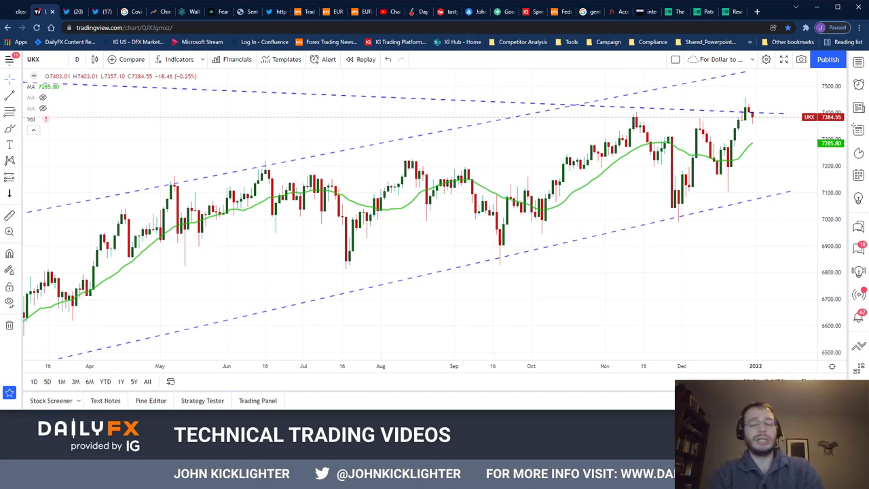
Move on to the Nikkei NKY, then the SPY daily chart, zoomed in slightly.
text(NKY)
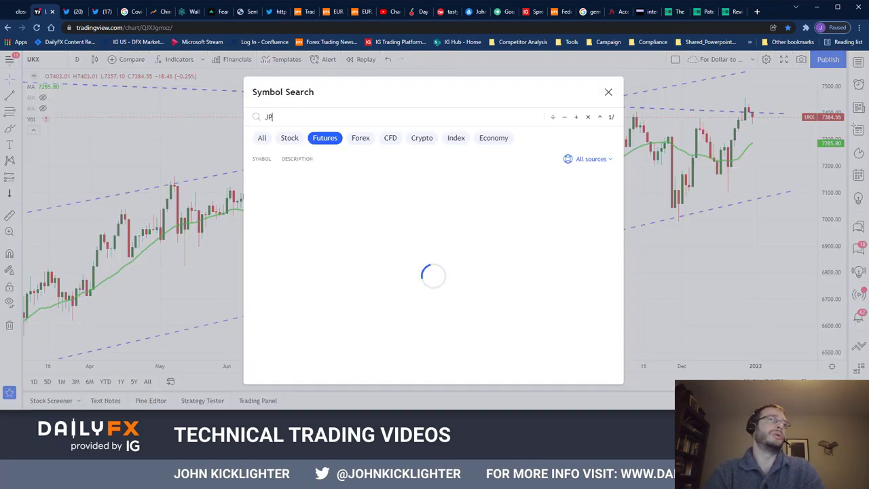
key(Return)
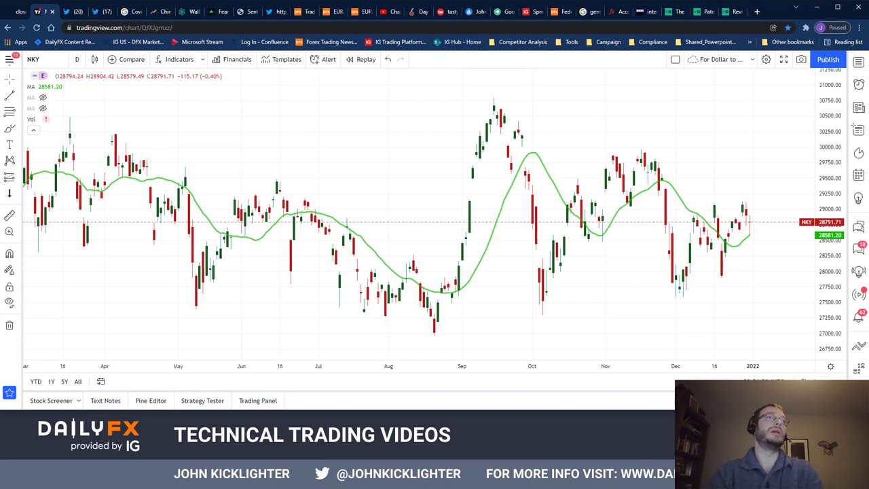
text(spy)
key(Return)
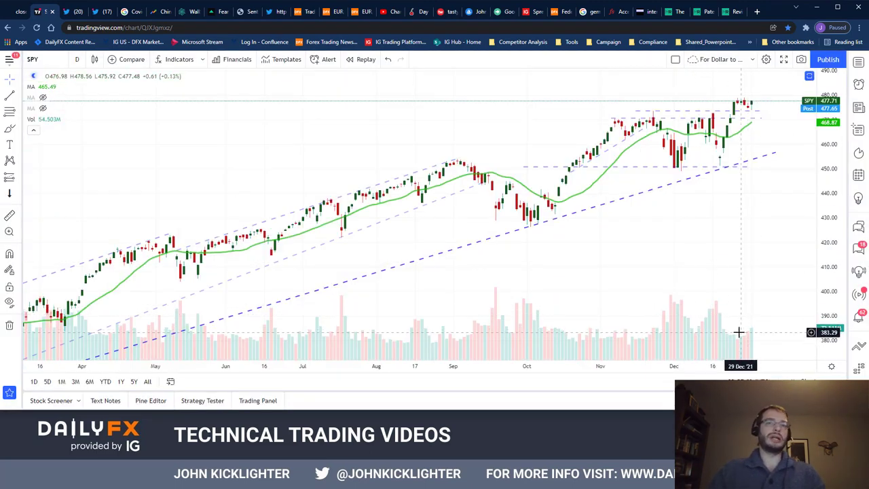
scroll(734, 340, up, 2)
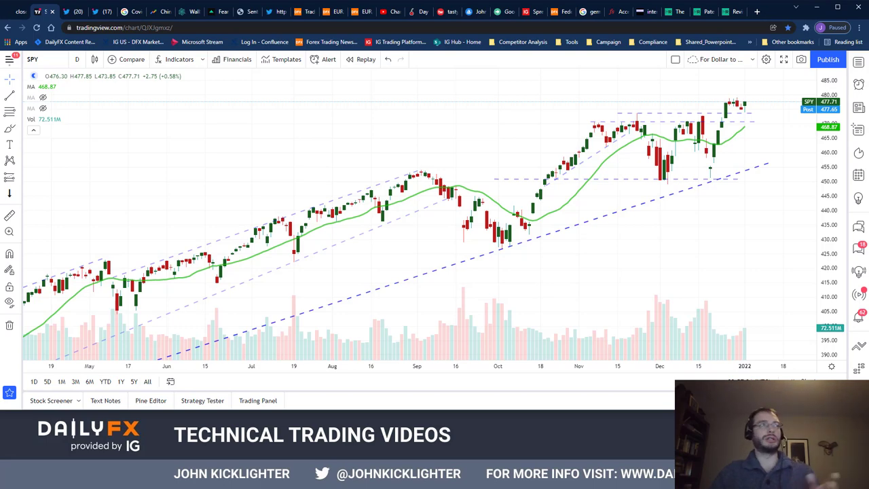
Chart EEM, HYG and CL1! crude oil on the daily interval.
text(EEM)
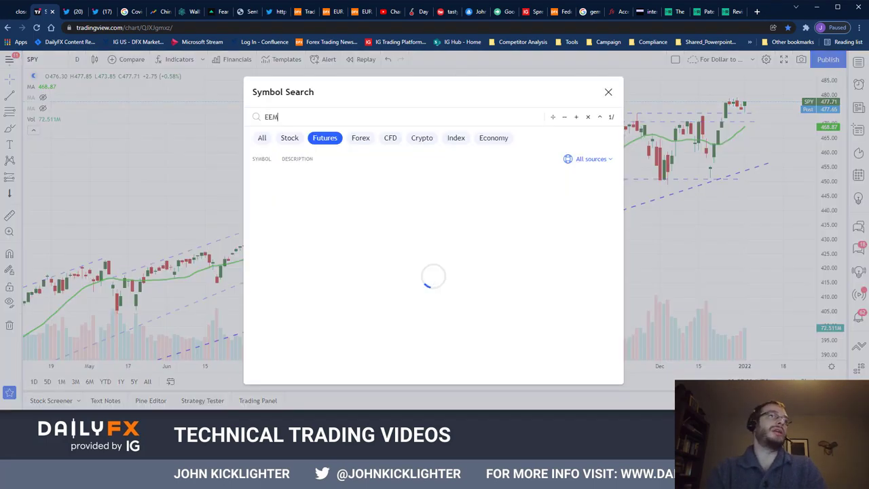
key(Return)
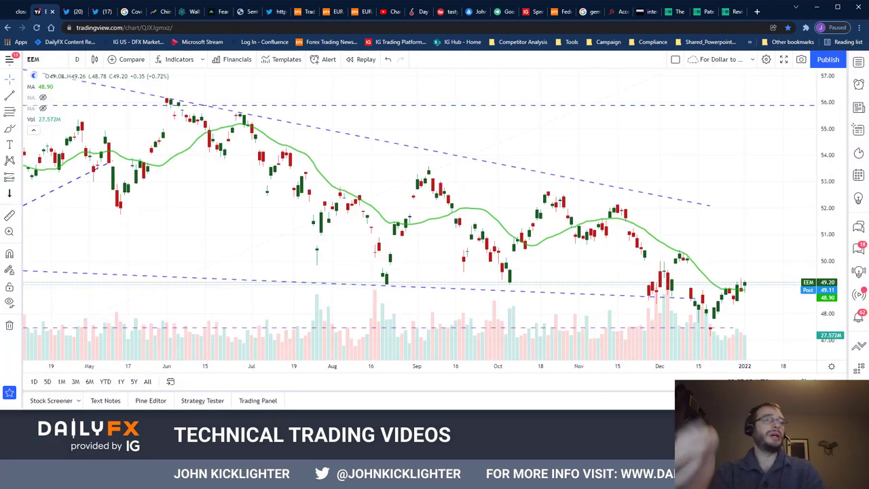
scroll(653, 254, down, 2)
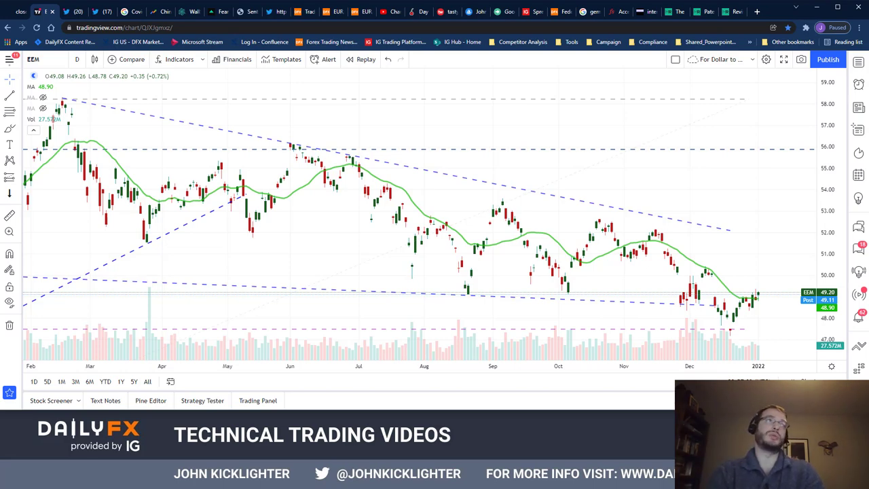
text(hyg)
key(Return)
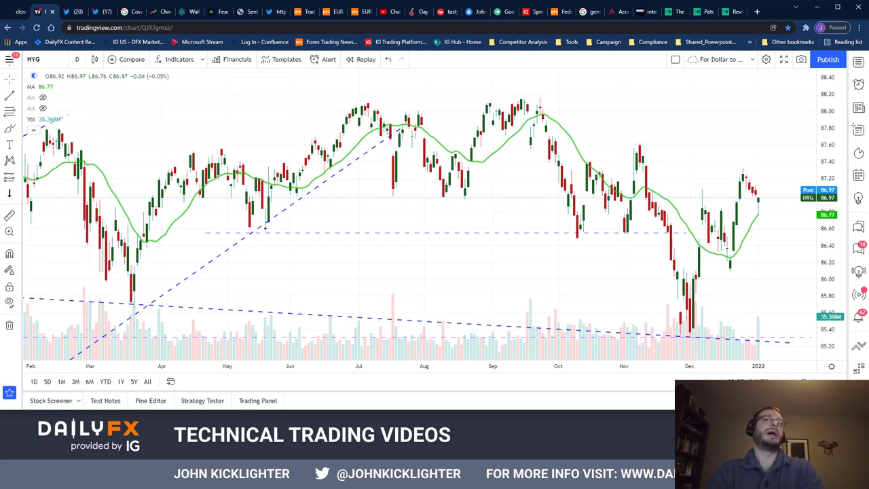
text(cl)
key(Return)
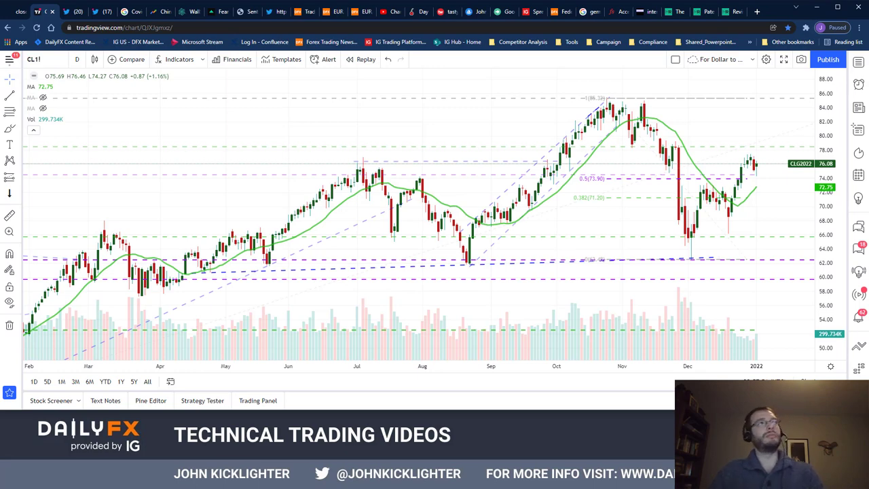
Cycle through the yen pairs AUDJPY, NZDJPY and CADJPY.
text(audjpy)
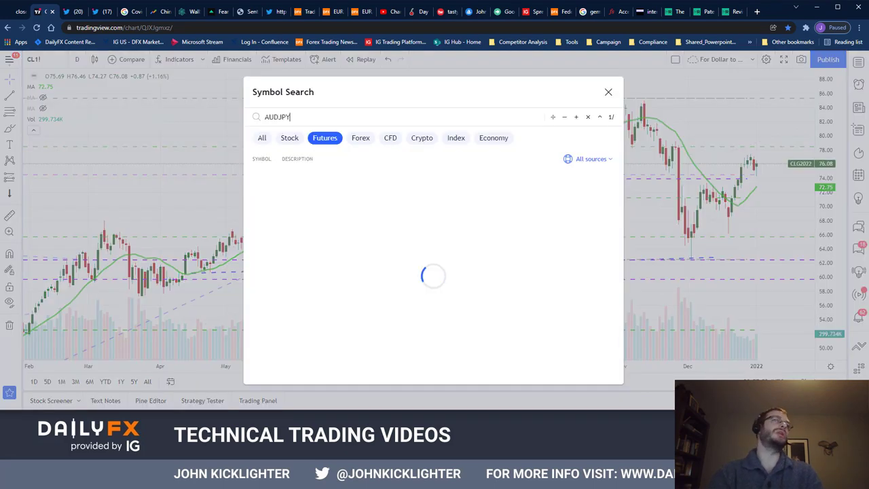
key(Return)
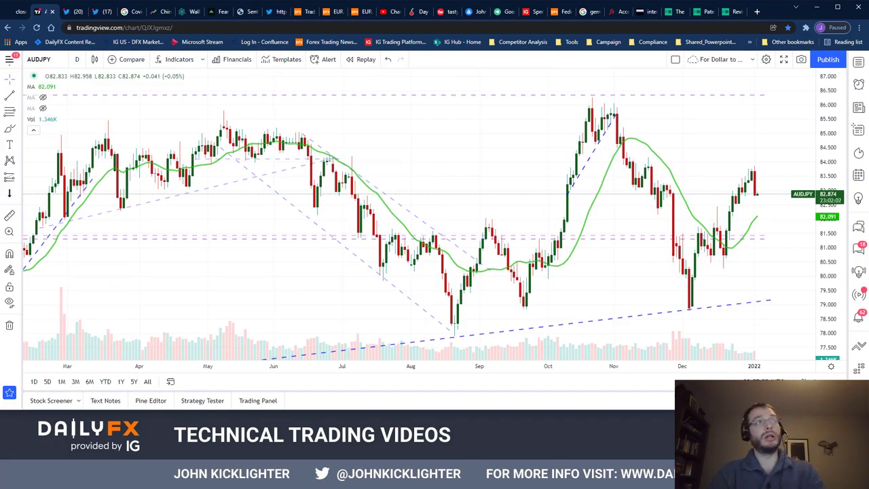
text(nzdjpy)
key(Return)
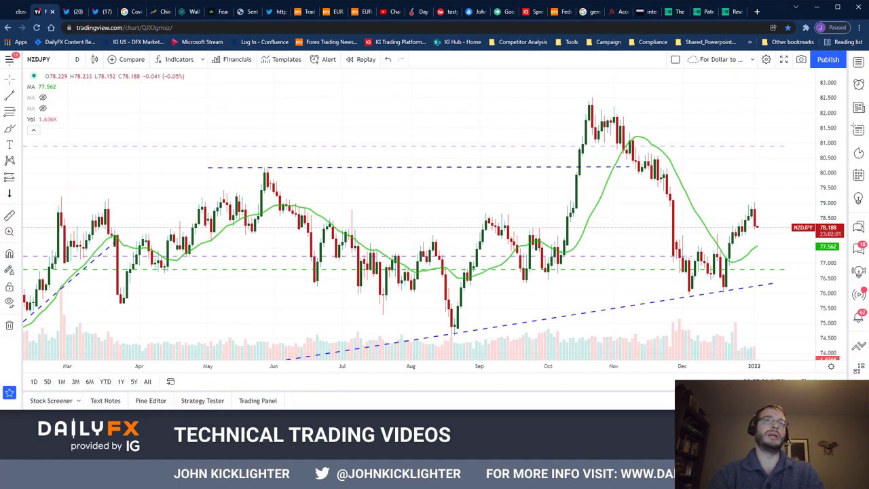
text(cadjpy)
key(Return)
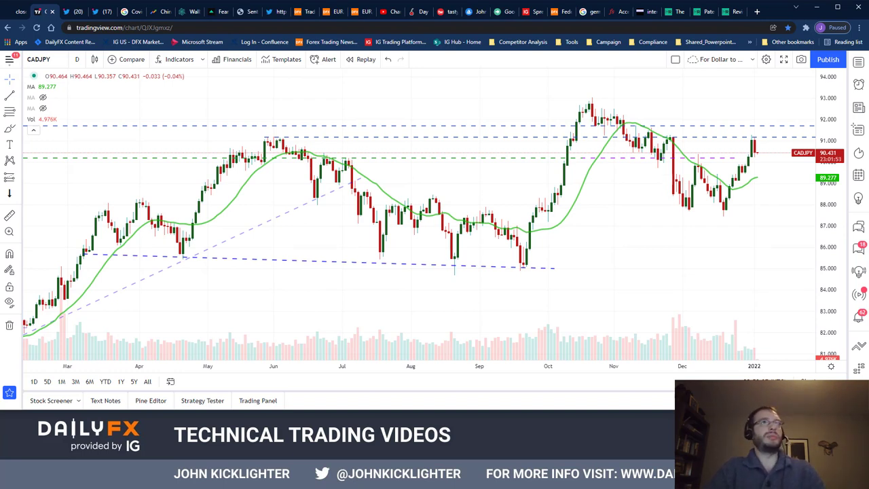
Return to DJI, then finish on the SPX daily chart.
text(dji)
key(Return)
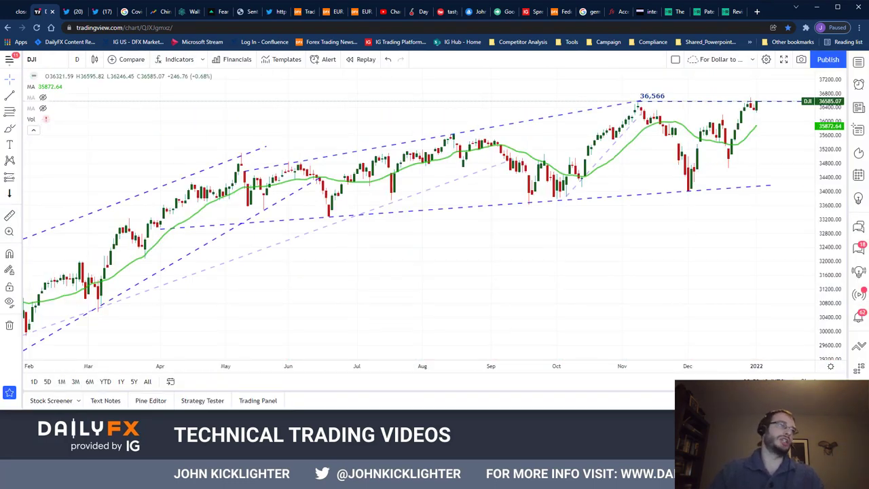
text(spx)
key(Return)
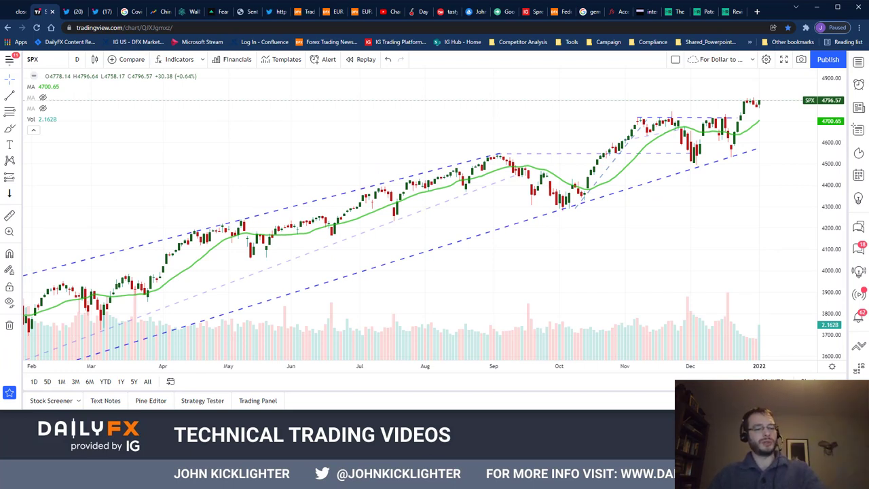
Check Excel's Mkts sheet S&P 500 Average Weekly Performance charts, then return to TradingView SPX.
key(alt+Tab)
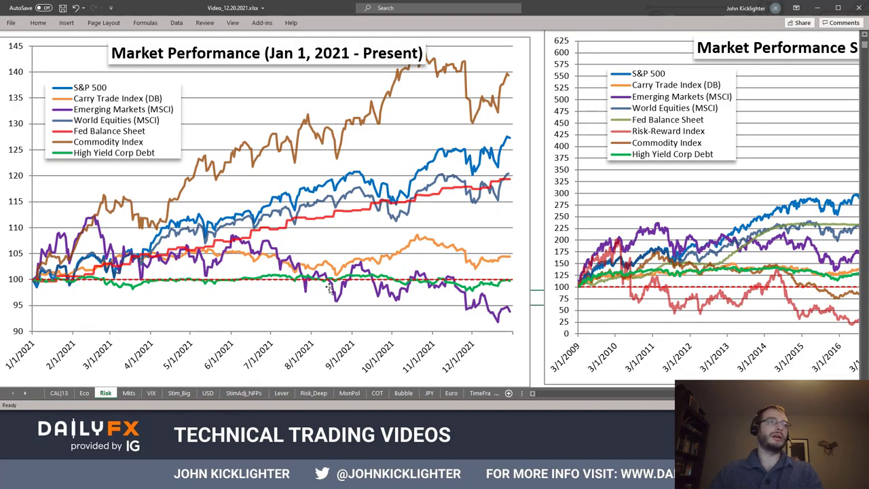
click(129, 393)
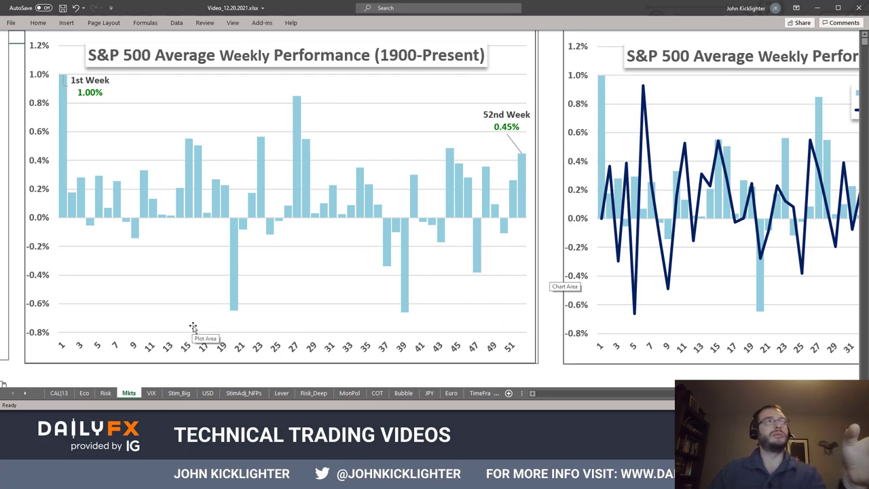
click(557, 366)
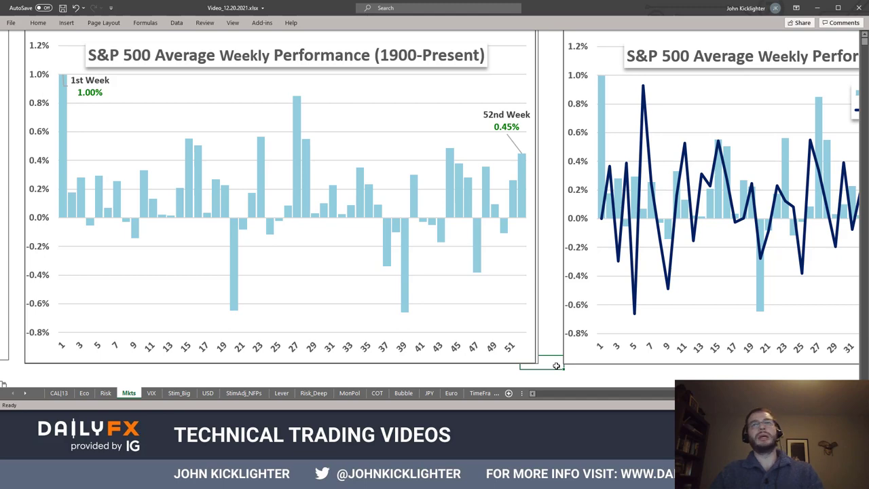
key(alt+Tab)
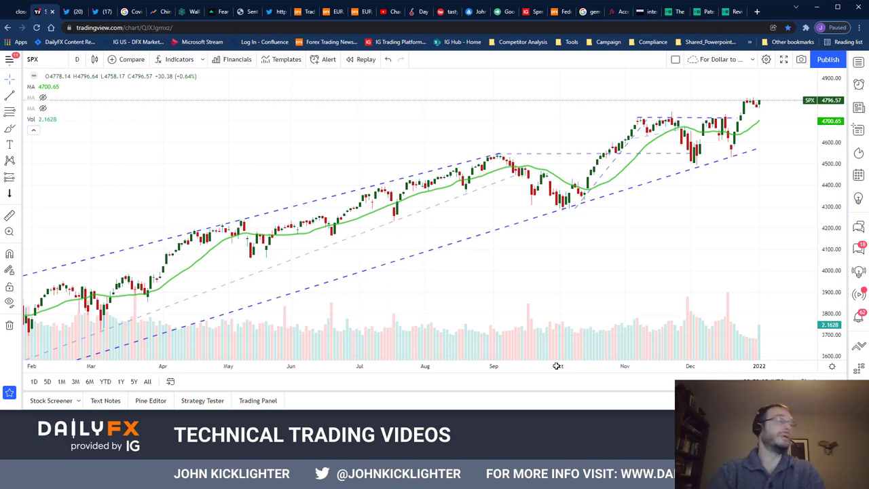
Chart QQQ, then AAPL with some zooming, and finish on the TSLA daily chart.
text(QQQ)
key(Return)
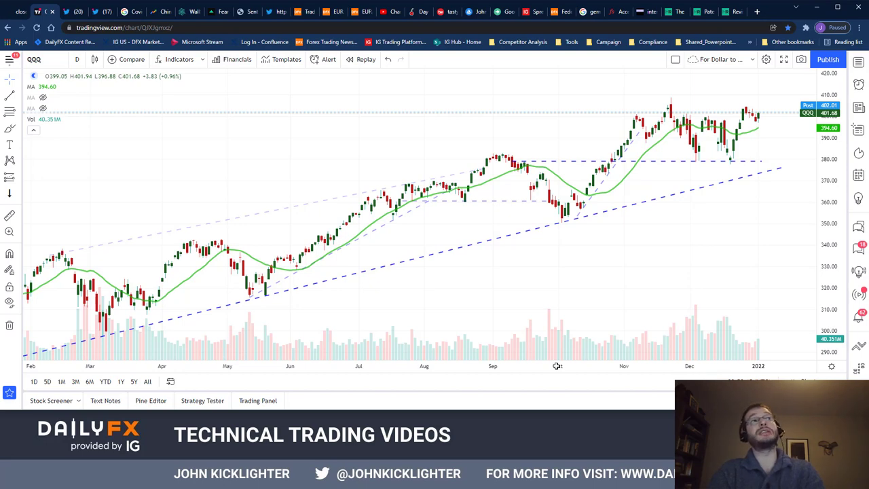
text(IWM)
key(Return)
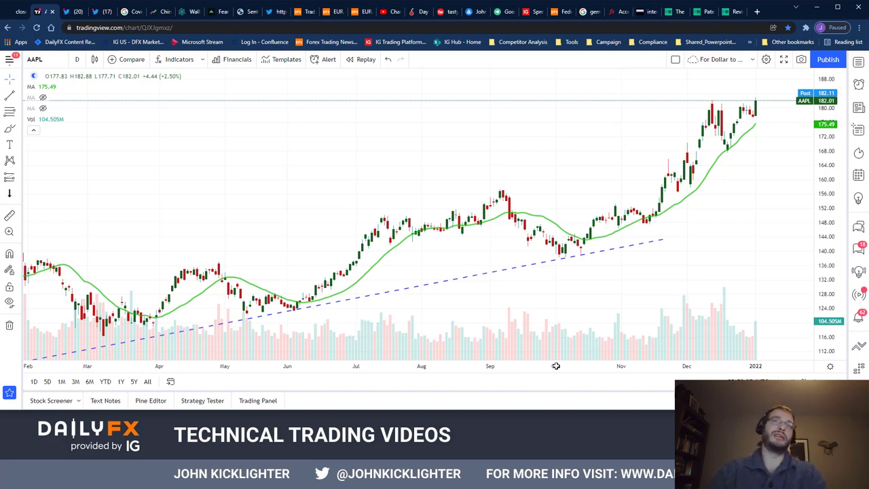
scroll(197, 213, down, 5)
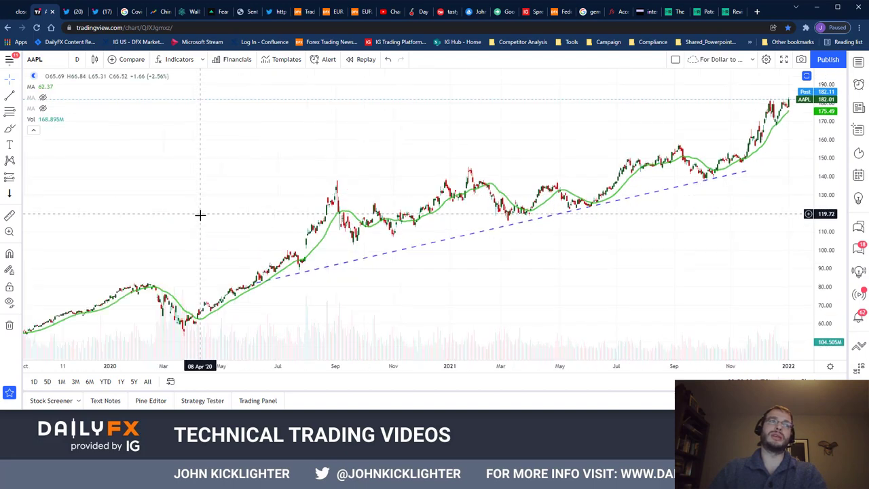
scroll(279, 292, down, 3)
scroll(278, 295, up, 5)
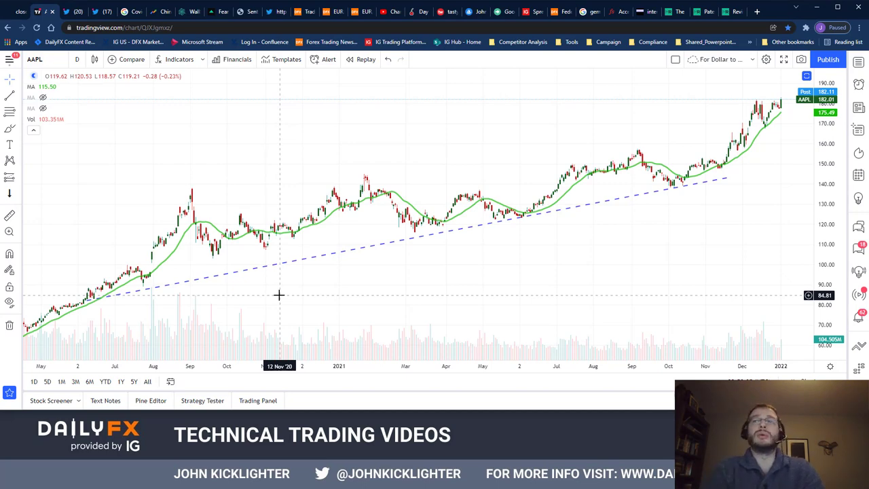
text(tsla)
key(Return)
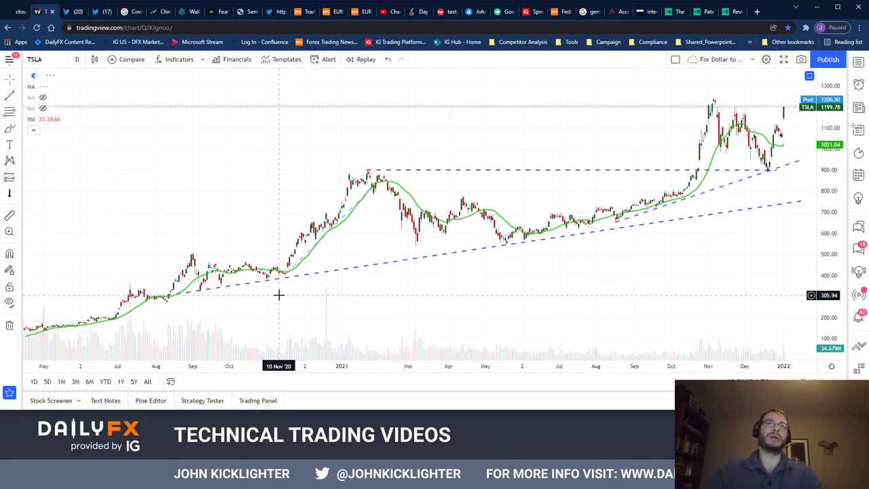
scroll(202, 238, up, 3)
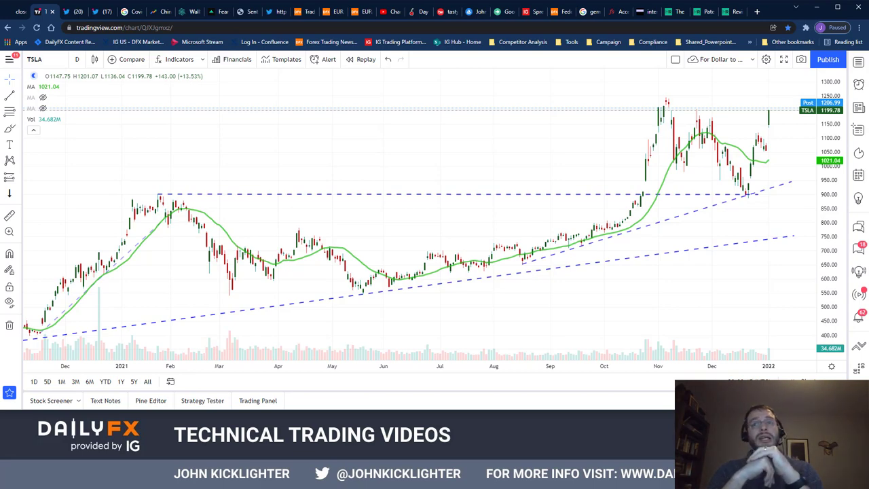
Check the DXY dollar index daily chart.
text(dxy)
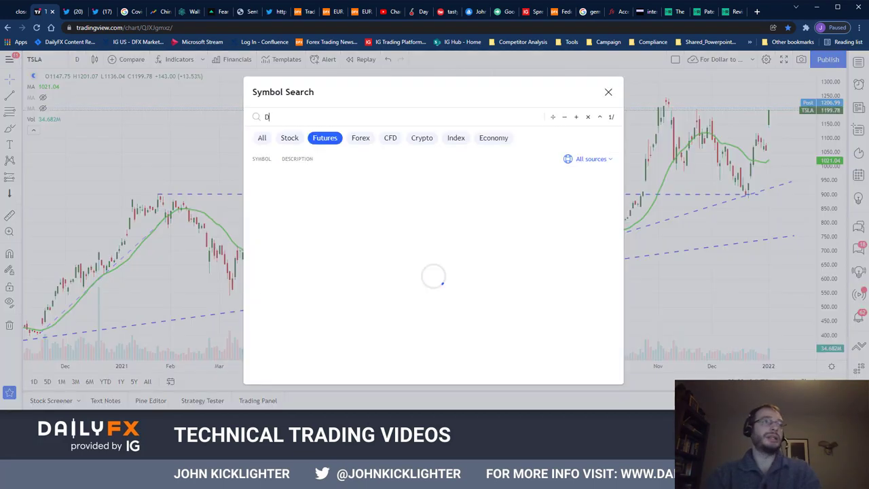
key(Return)
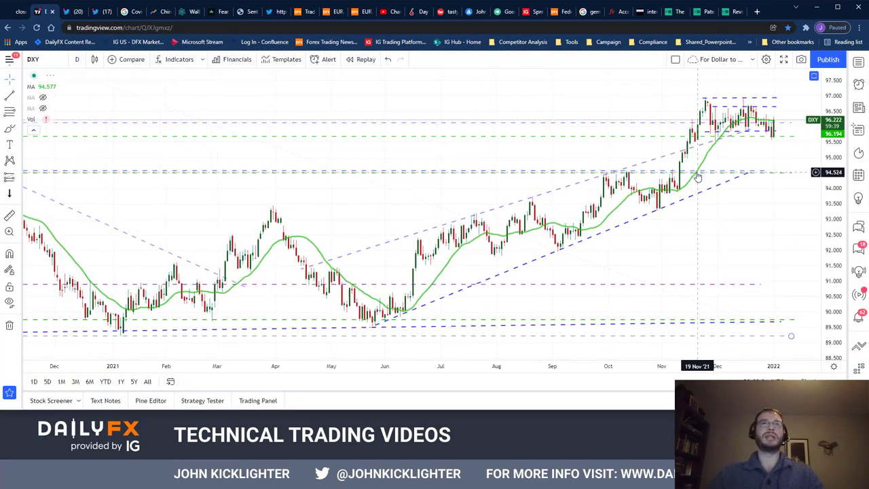
scroll(683, 201, up, 5)
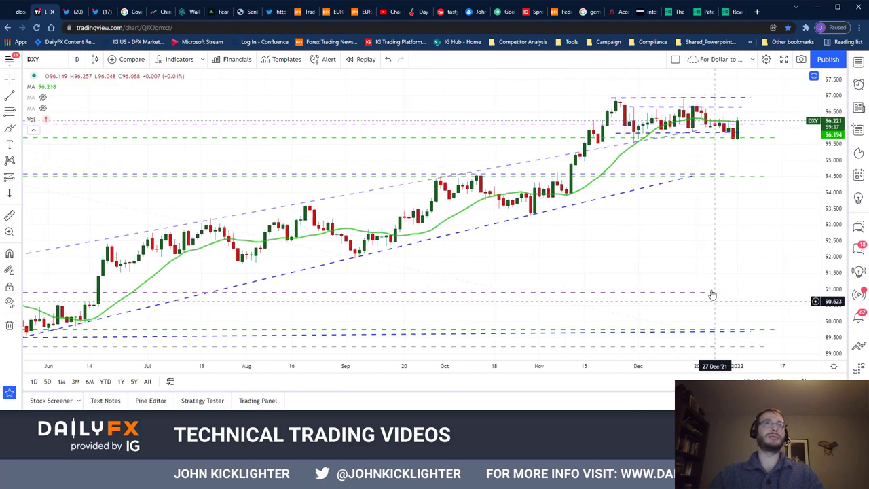
scroll(712, 282, down, 3)
Switch to EURUSD and hide the Volume indicator on the chart.
text(eurusd)
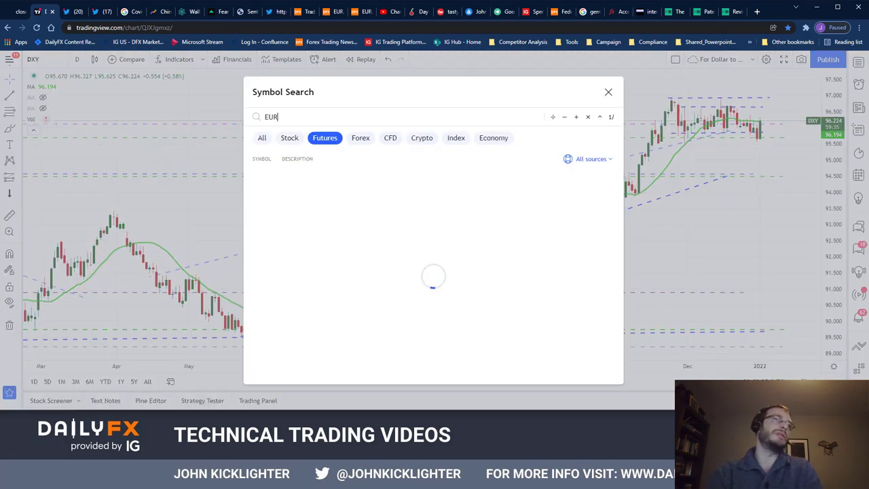
key(Return)
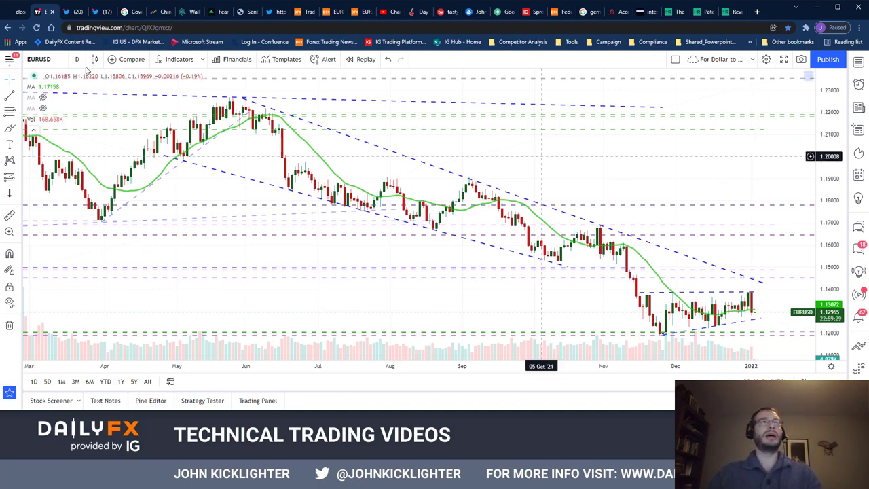
click(43, 118)
scroll(745, 203, down, 3)
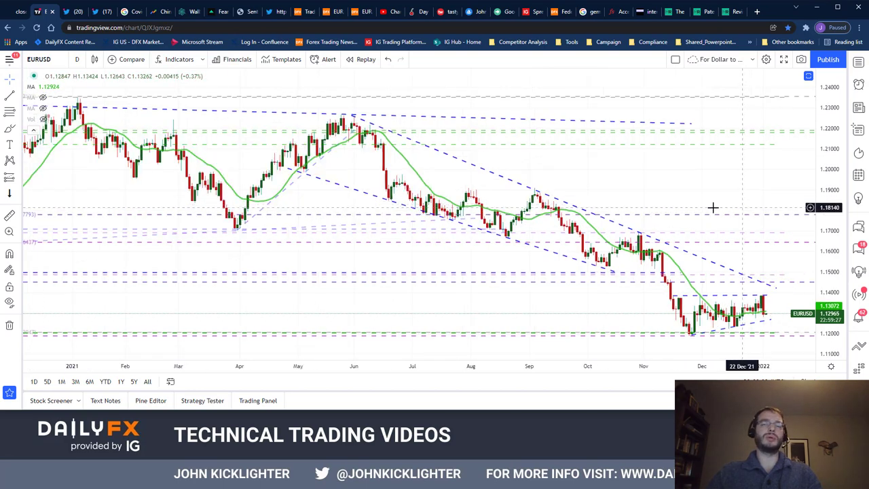
scroll(712, 206, up, 2)
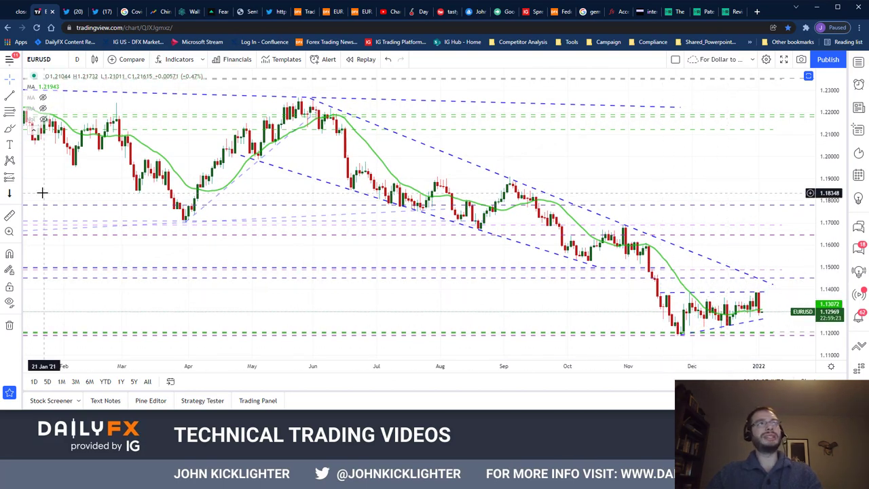
Change the EURUSD moving average to an orange line with Length 50 instead of 20.
double_click(666, 265)
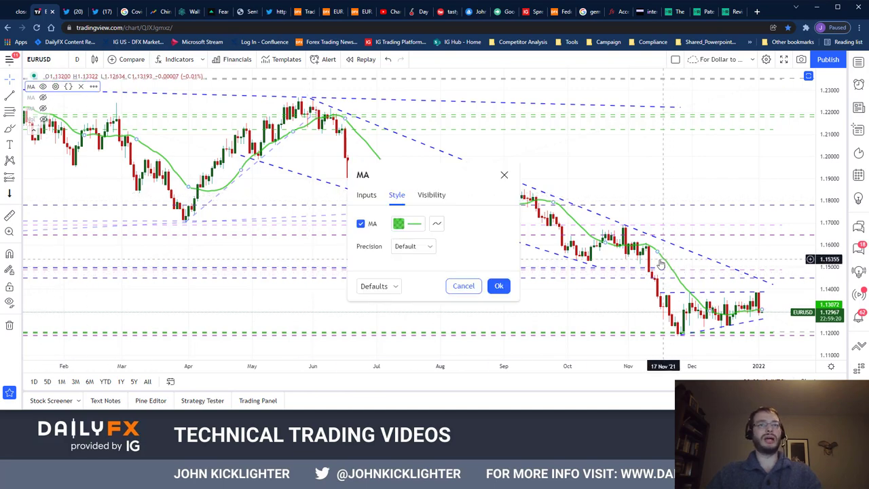
click(401, 224)
click(410, 253)
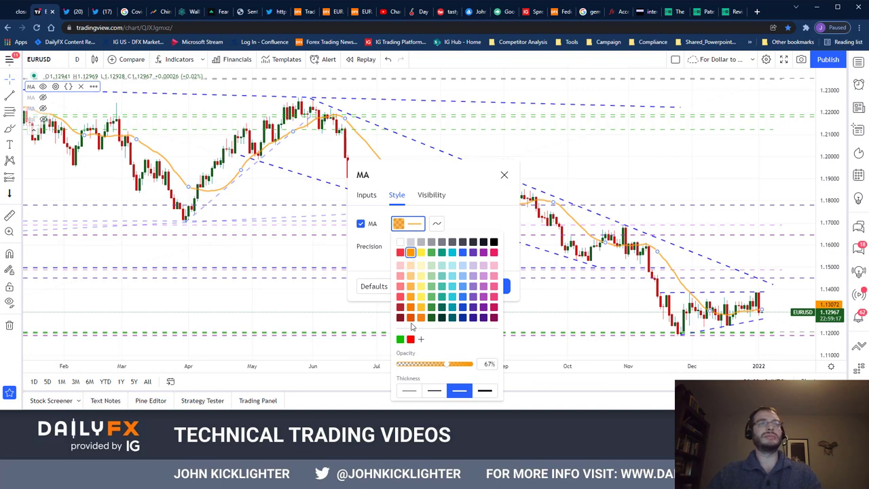
click(468, 214)
click(371, 204)
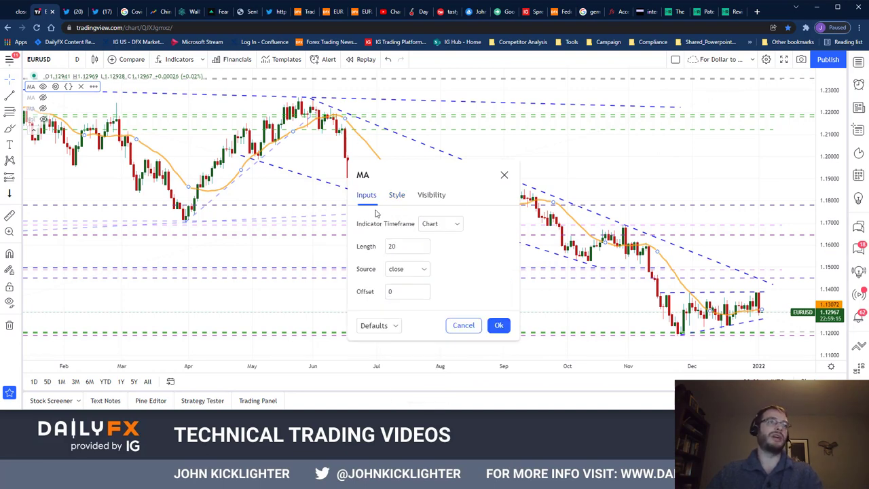
double_click(393, 247)
text(50)
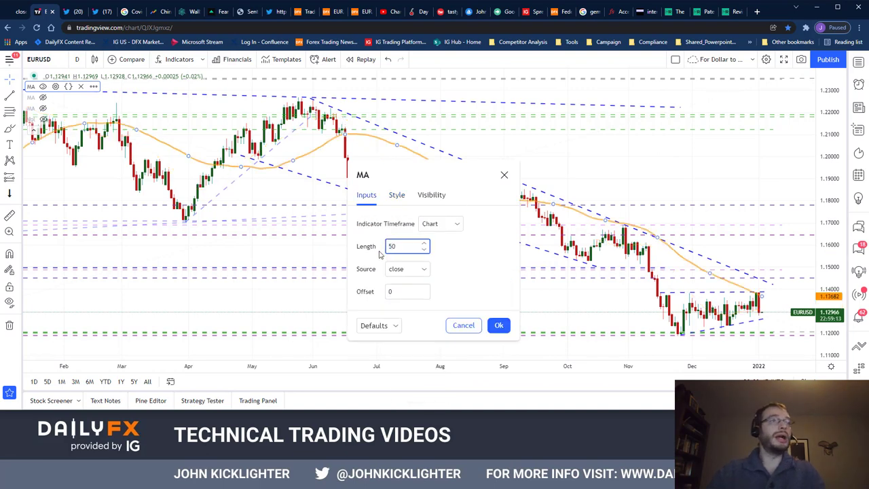
click(500, 327)
scroll(501, 331, up, 6)
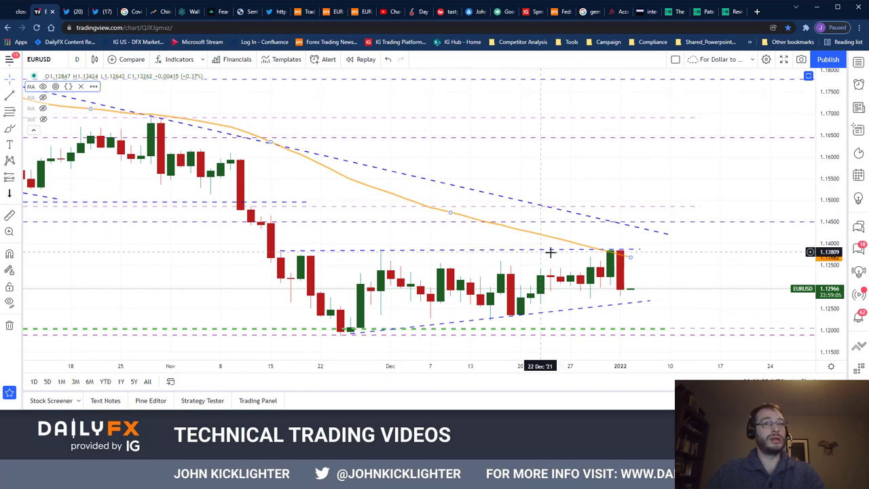
scroll(607, 266, down, 3)
scroll(580, 269, up, 2)
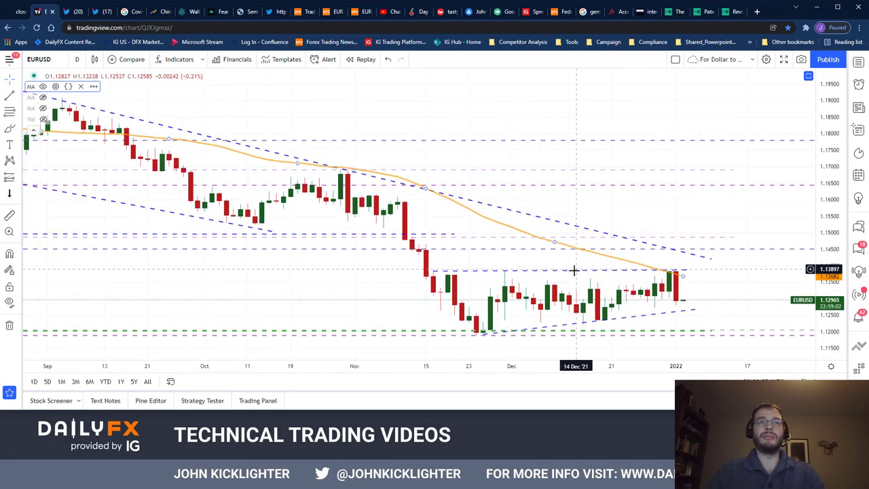
scroll(665, 274, up, 1)
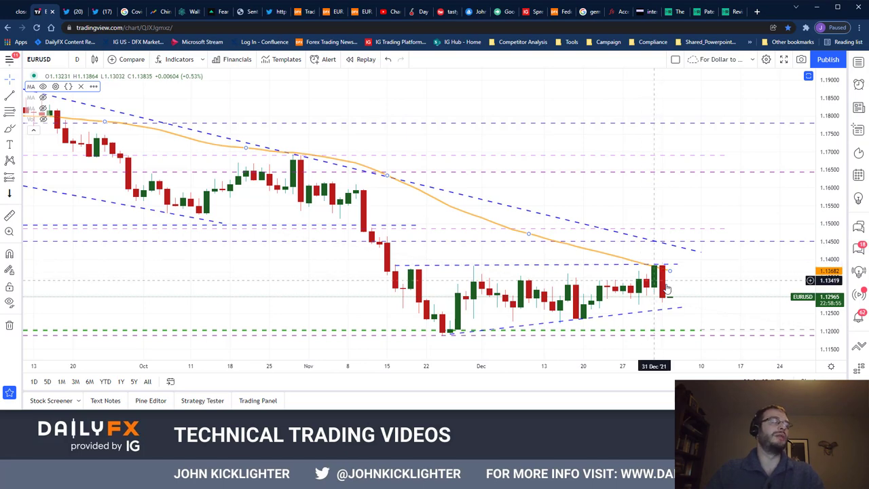
scroll(632, 255, down, 2)
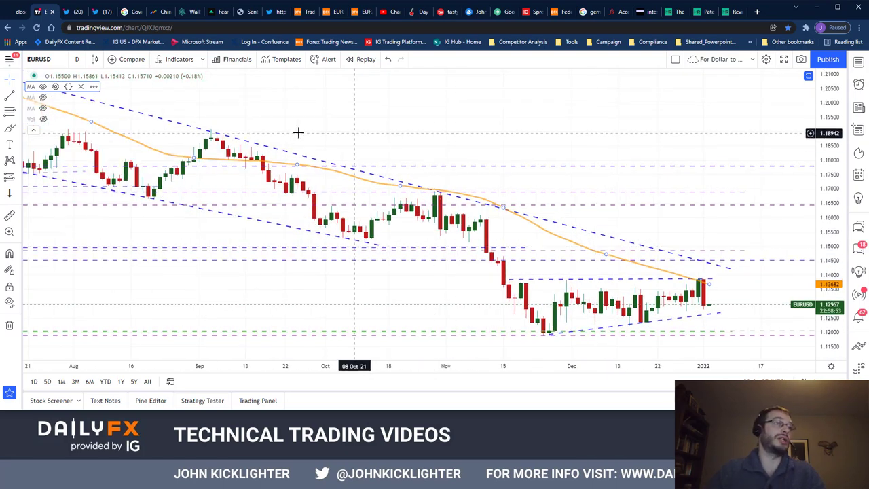
scroll(566, 182, down, 1)
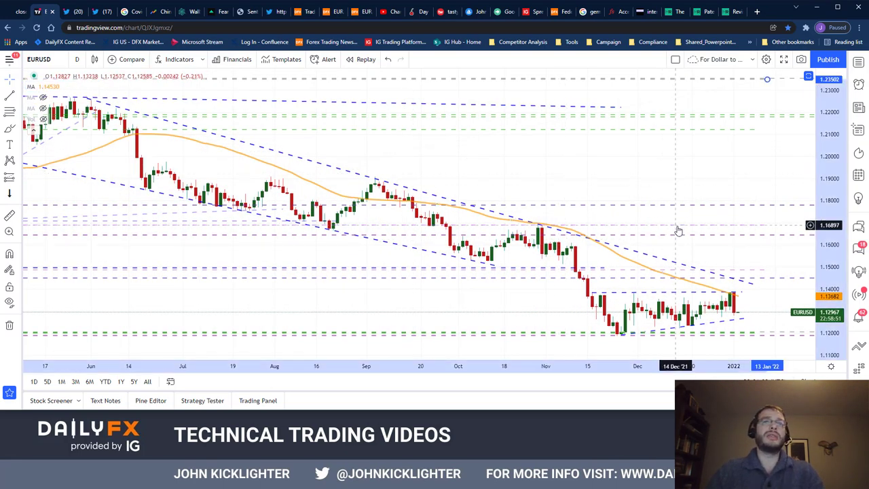
click(767, 79)
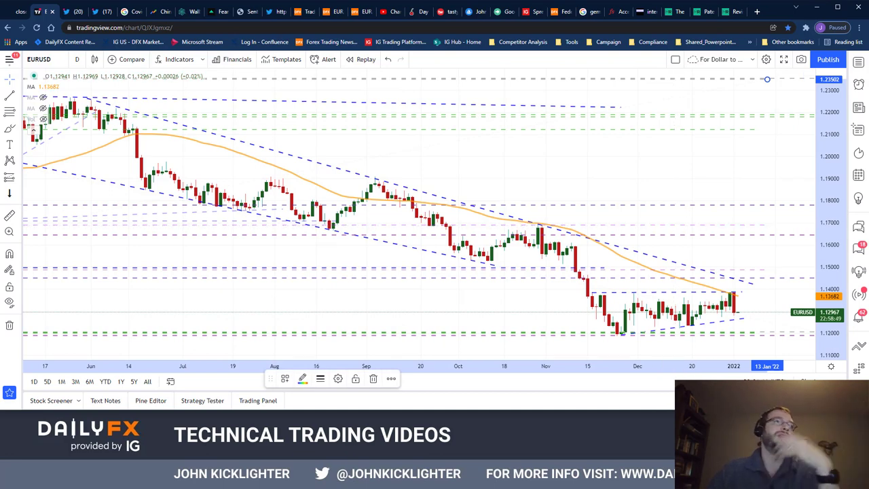
key(Escape)
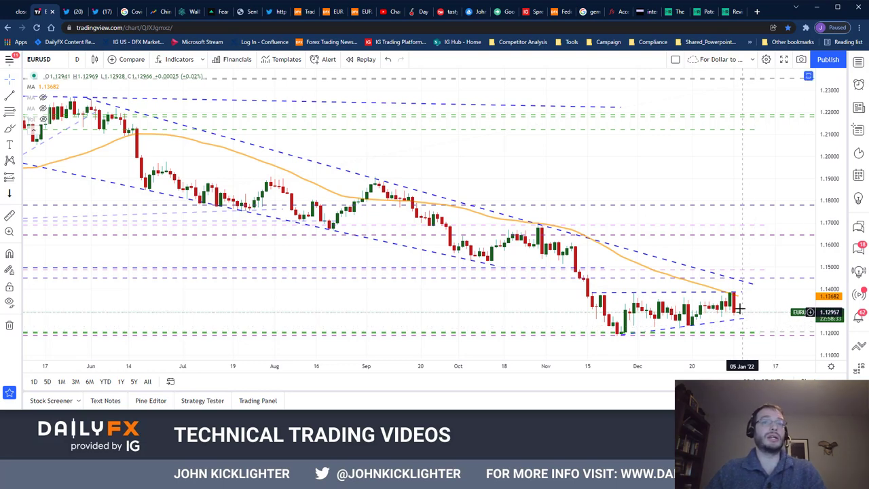
scroll(756, 286, up, 2)
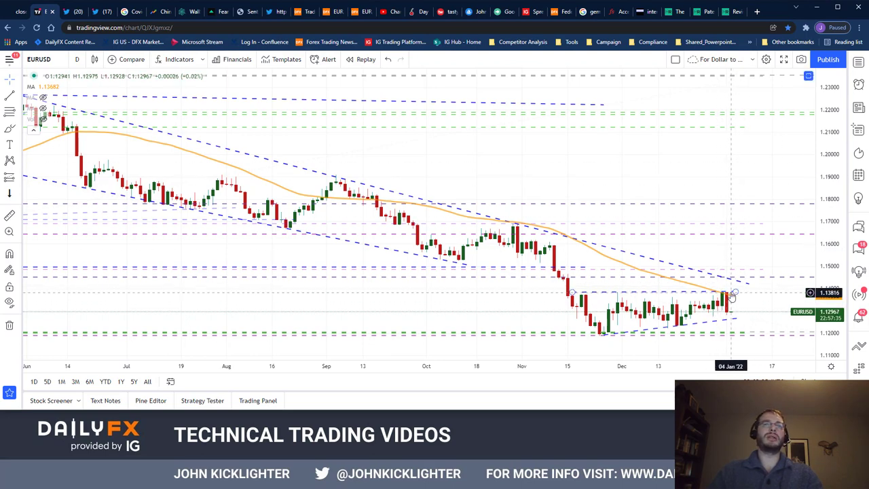
Zoom out on the EURUSD daily chart.
scroll(752, 299, down, 1)
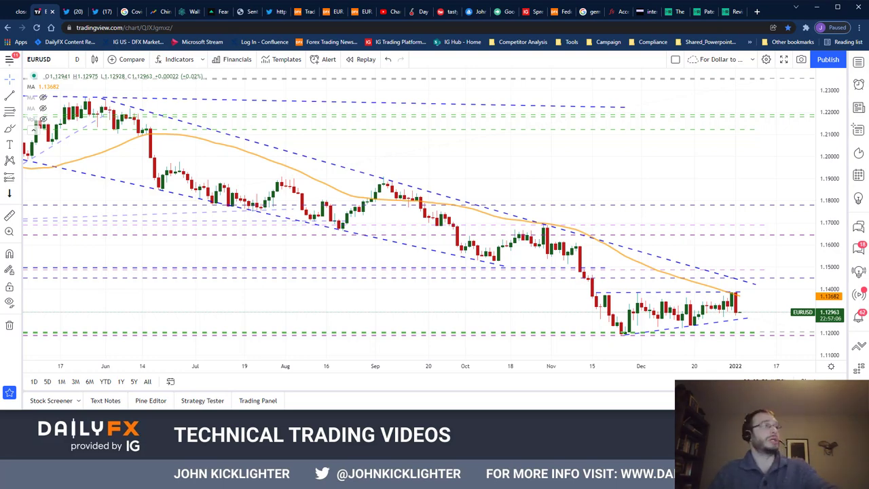
scroll(699, 200, down, 2)
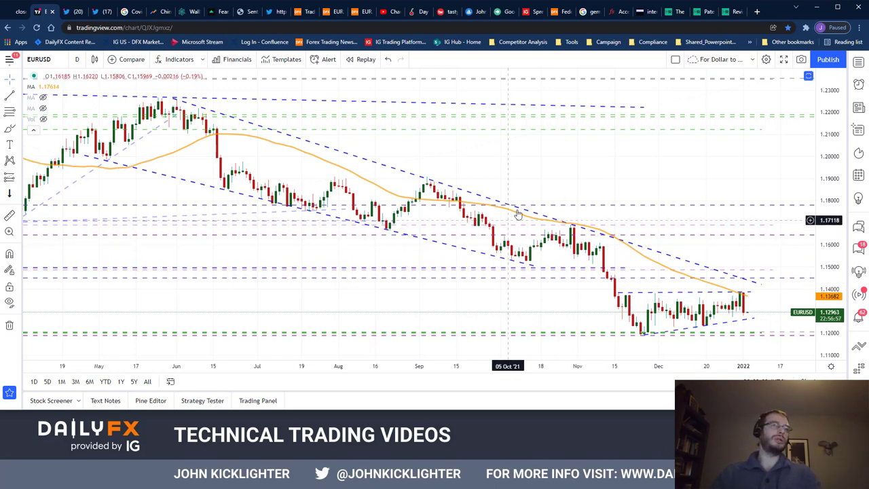
Flip the chart through AUDUSD, USDCAD and GBPUSD, then back to EURUSD.
text(AUDUSD)
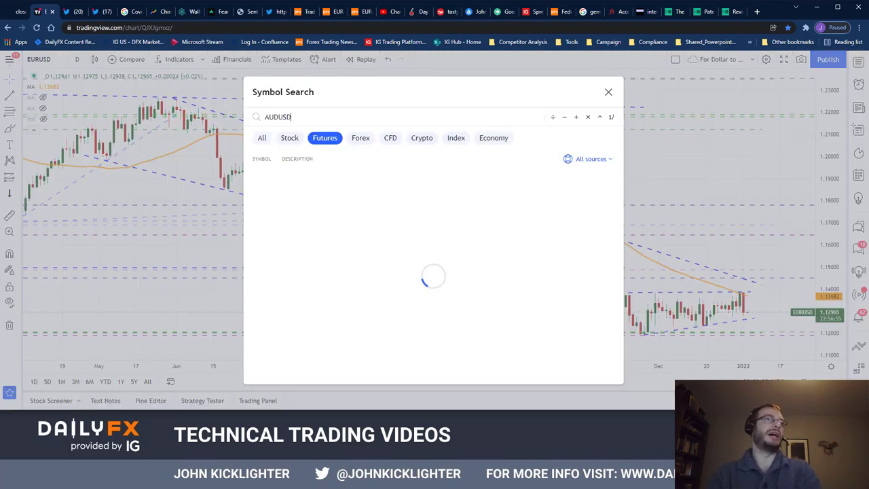
key(Return)
text(USDCAD)
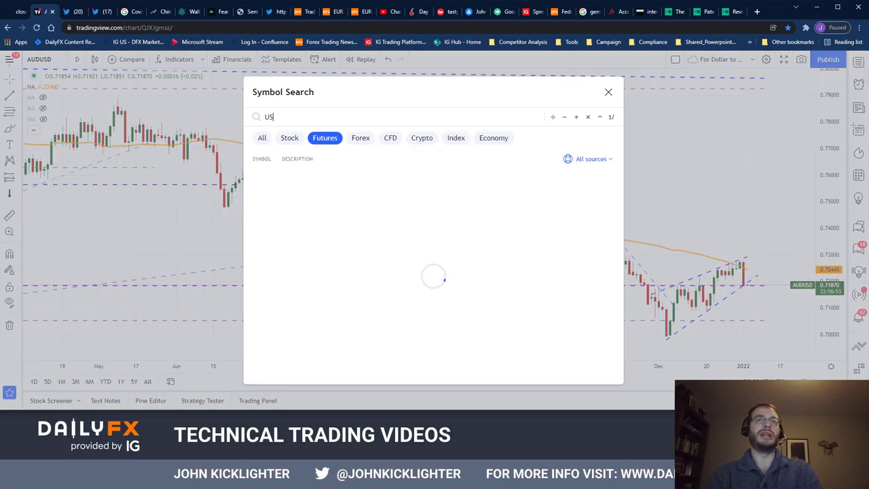
key(Return)
text(GBPUSD)
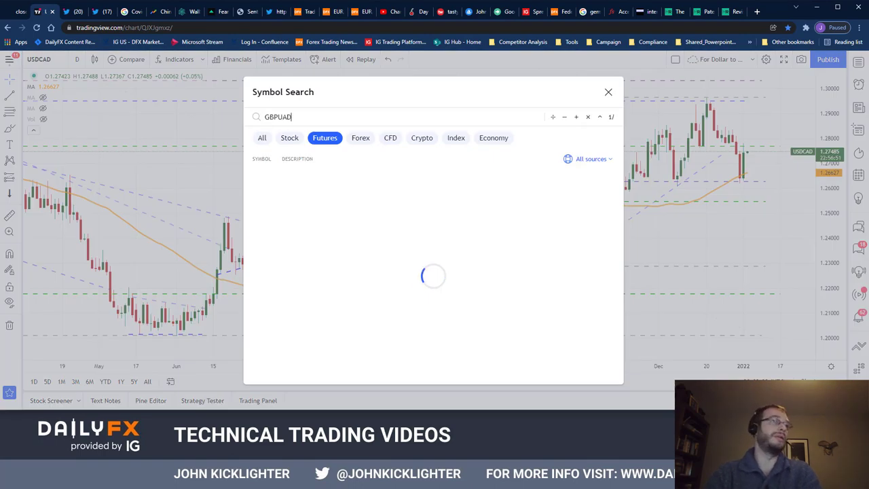
key(Return)
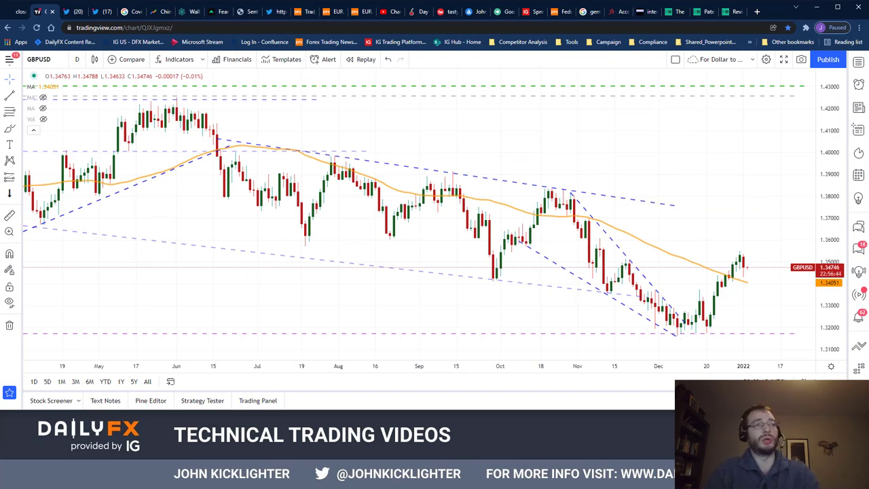
text(EURUSD)
key(Return)
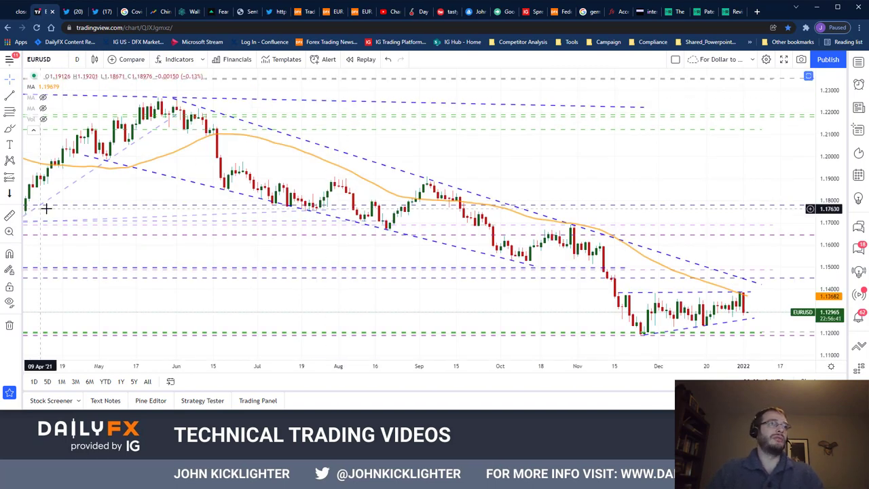
text(1w)
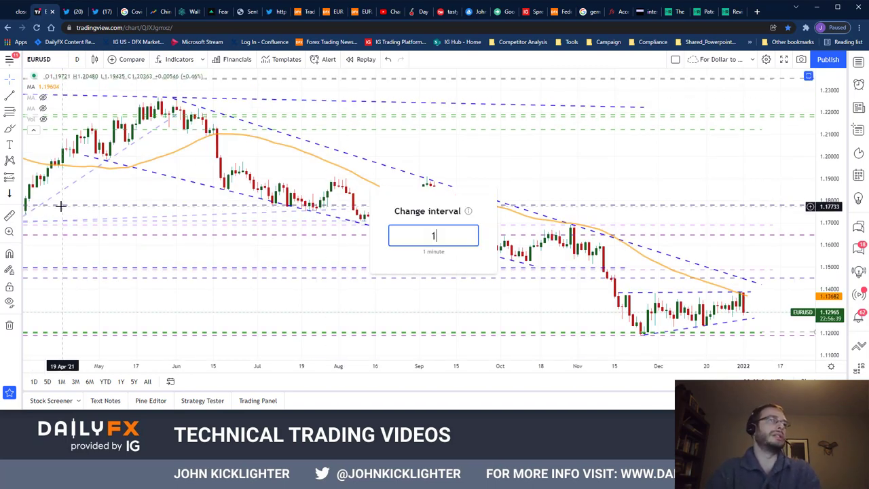
key(Return)
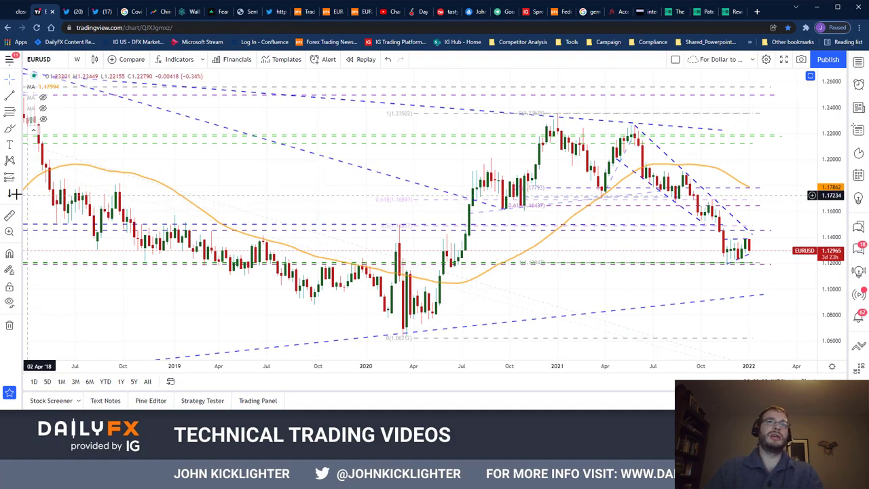
scroll(412, 158, down, 3)
scroll(412, 158, down, 2)
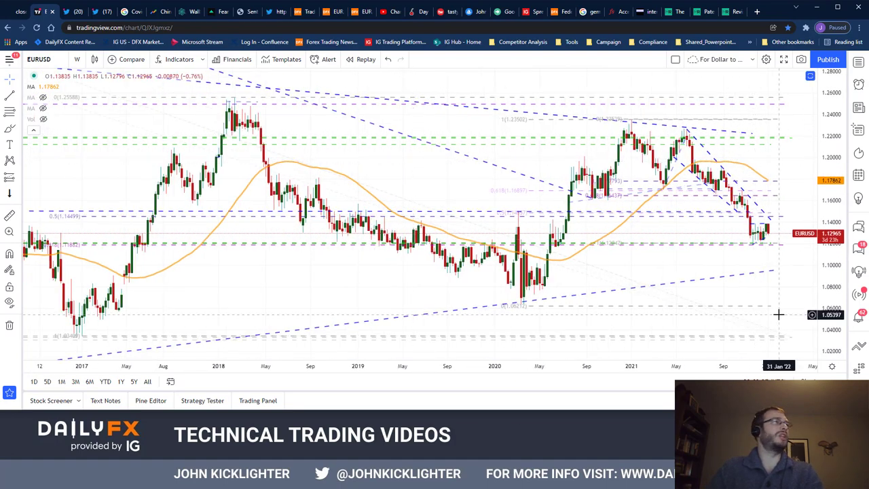
scroll(764, 282, up, 1)
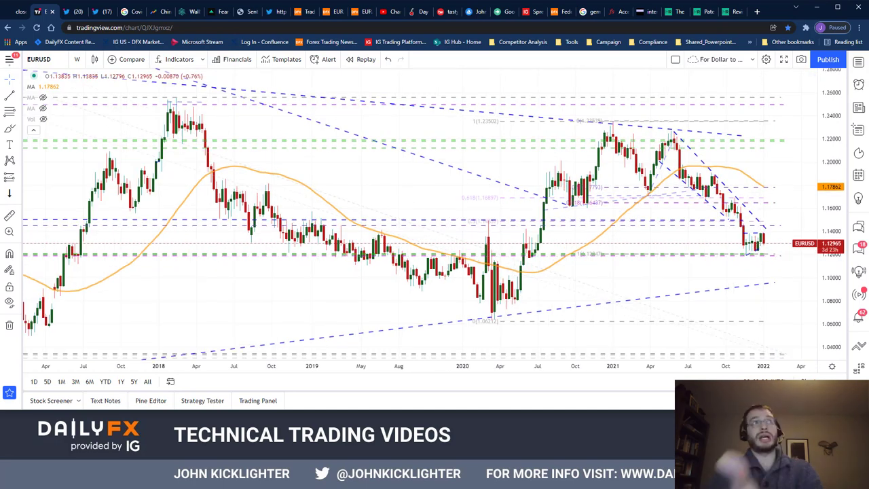
text(1D)
key(Return)
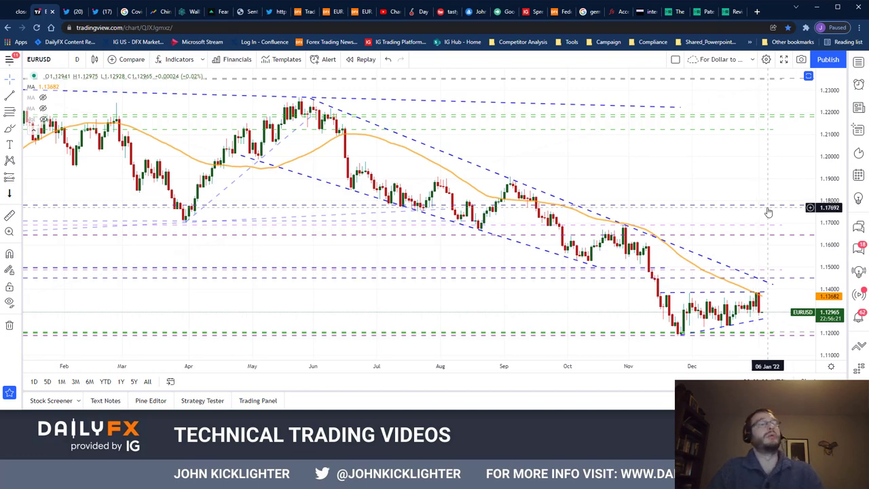
scroll(769, 209, down, 1)
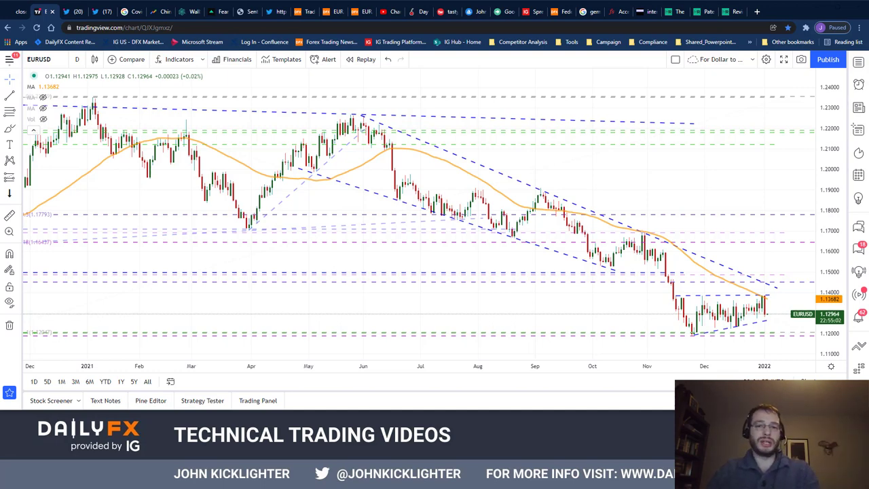
In Excel, scroll through the CAL|13 crisis calendar, highlighting two event rows along the way.
key(alt+Tab)
scroll(50, 399, up, 10)
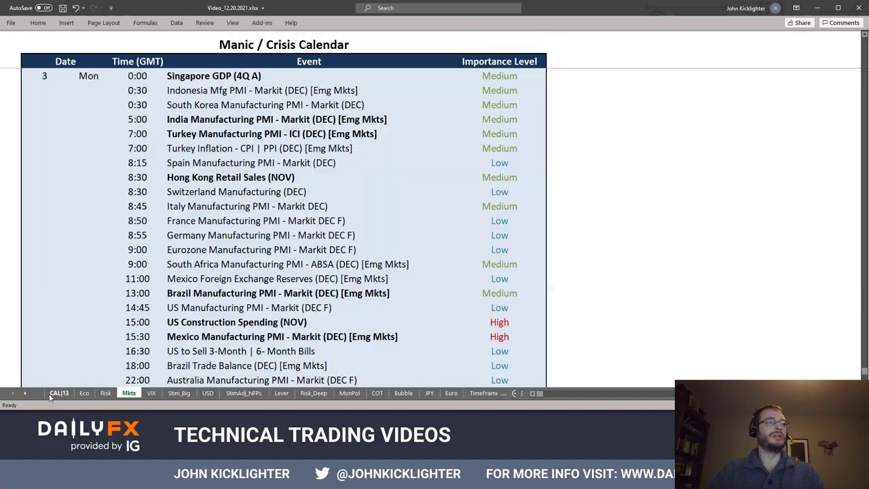
scroll(245, 271, down, 12)
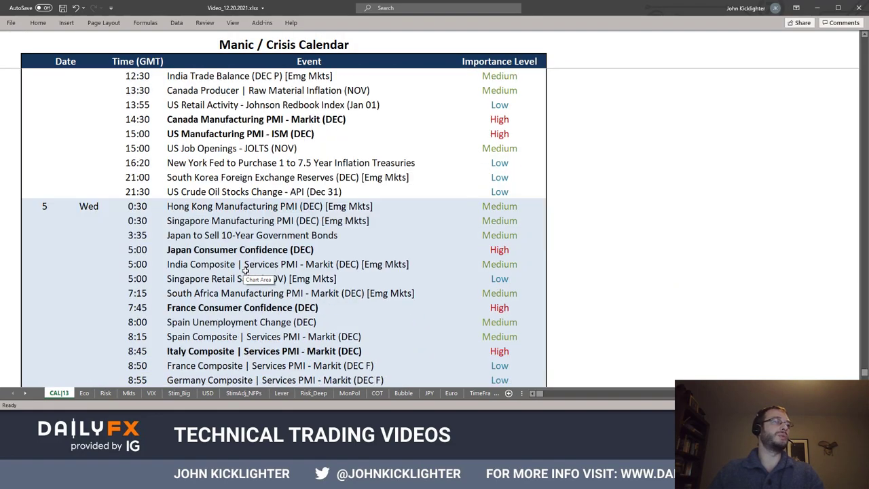
scroll(245, 271, down, 15)
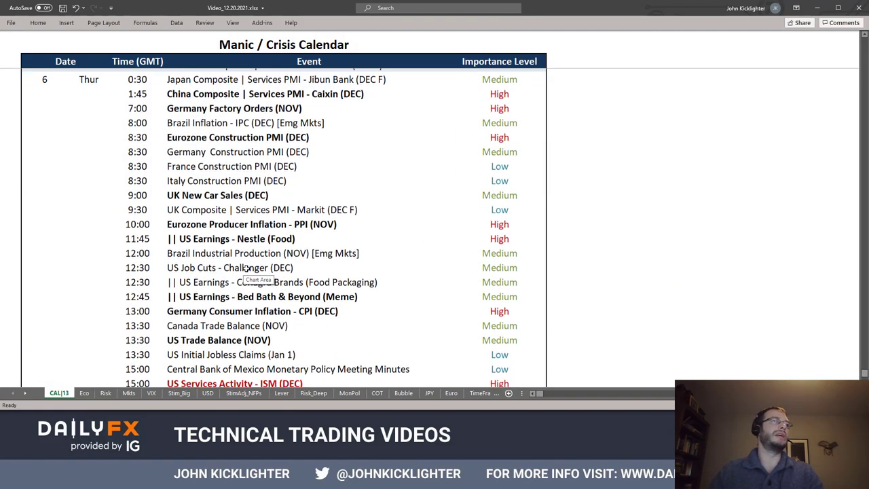
scroll(248, 270, down, 5)
drag(126, 250, 509, 250)
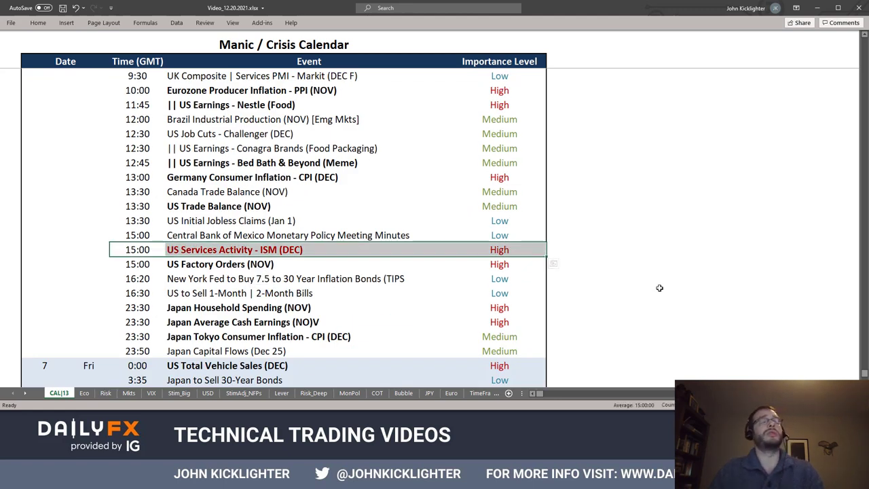
scroll(660, 288, down, 6)
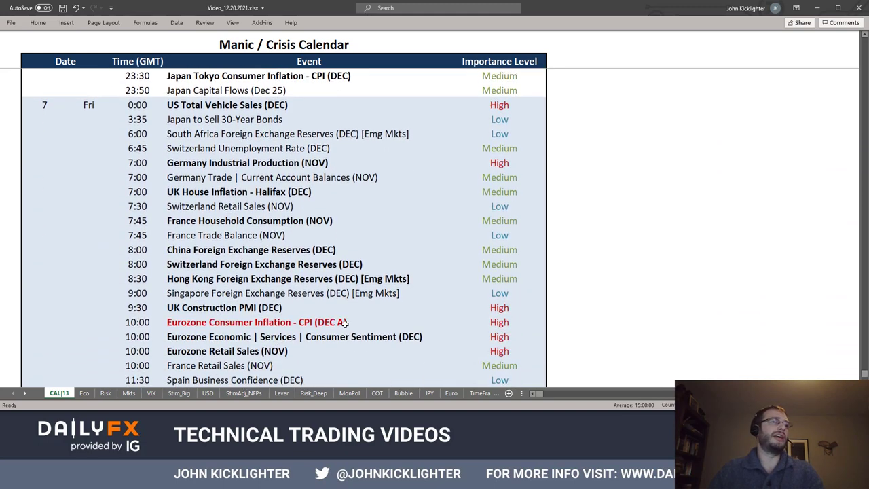
scroll(345, 323, down, 3)
drag(151, 322, 574, 322)
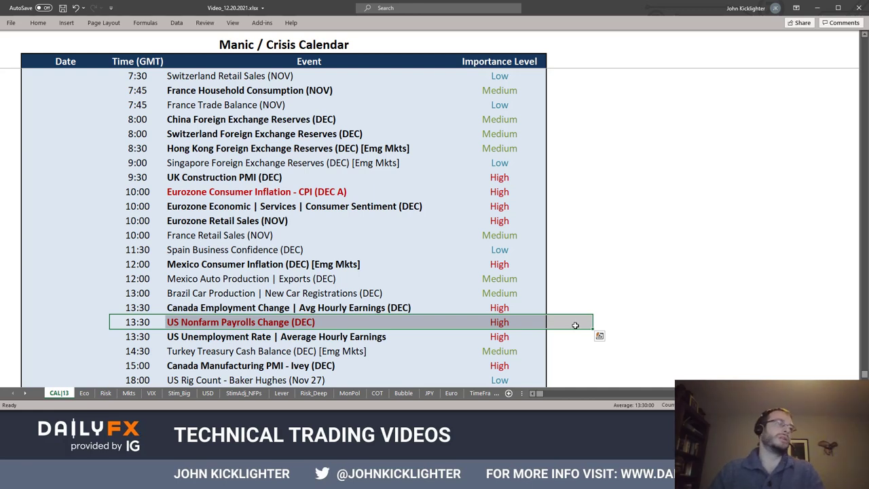
Mark the German Retail Sales, UK Mortgage Applications and Germany Unemployment rows, then return to TradingView.
scroll(575, 326, up, 20)
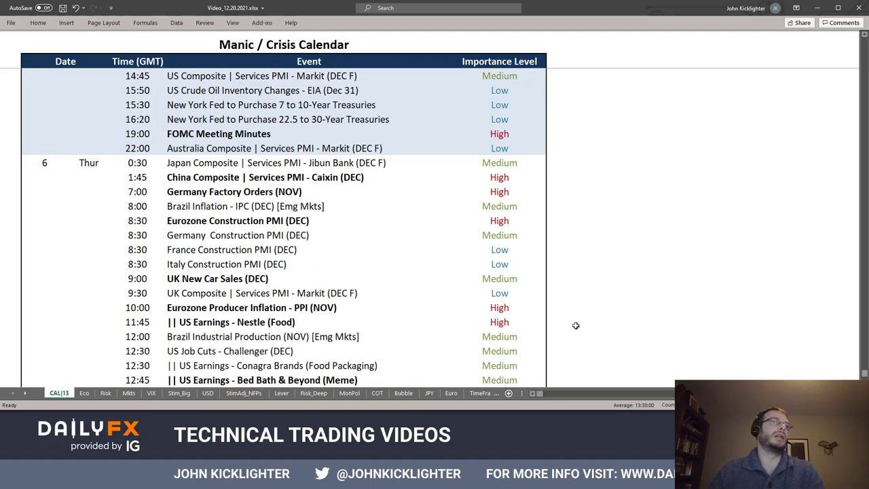
scroll(575, 325, up, 15)
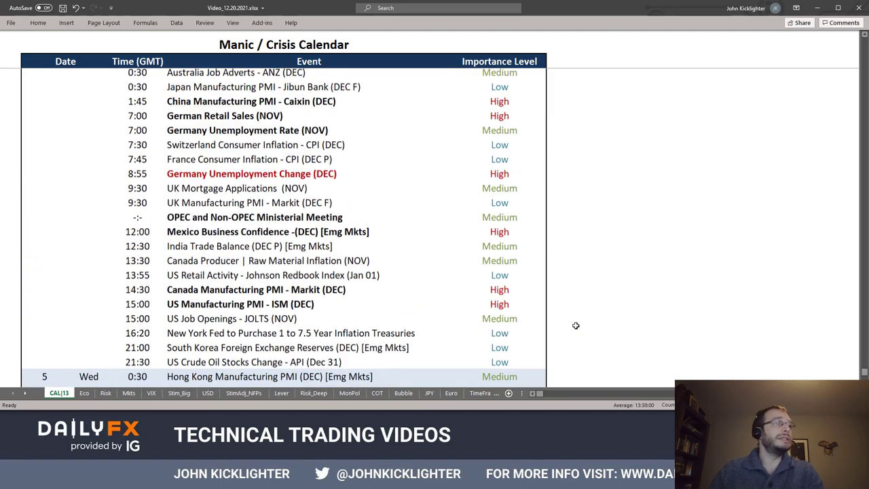
scroll(576, 325, down, 1)
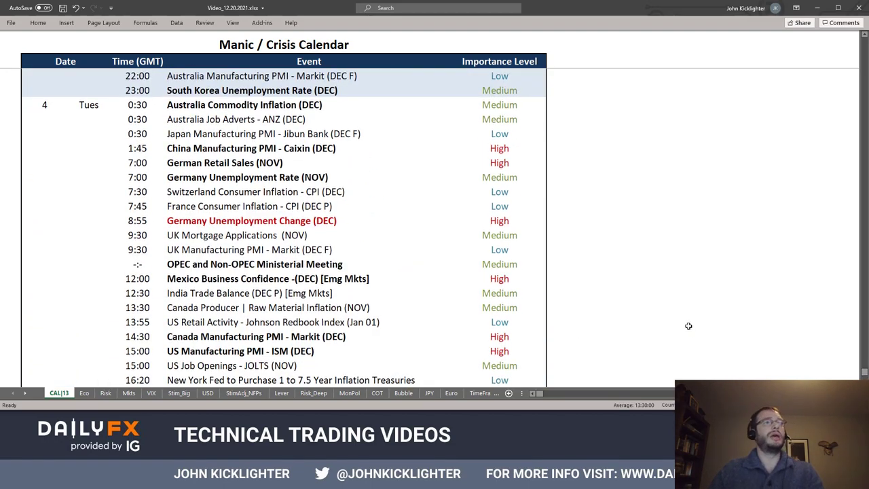
scroll(689, 326, down, 1)
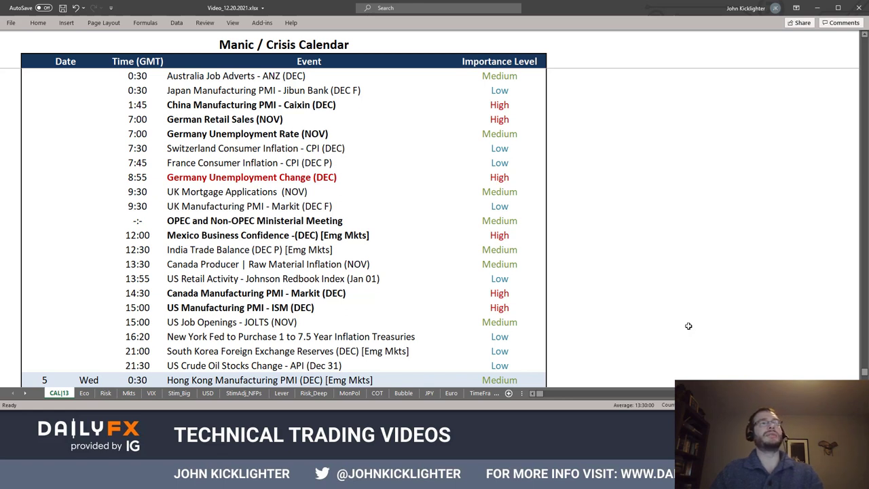
drag(146, 118, 204, 119)
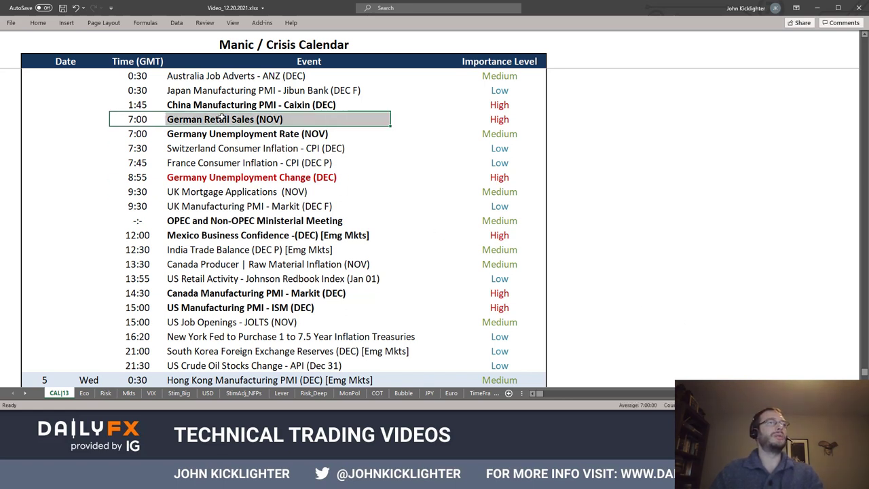
click(129, 188)
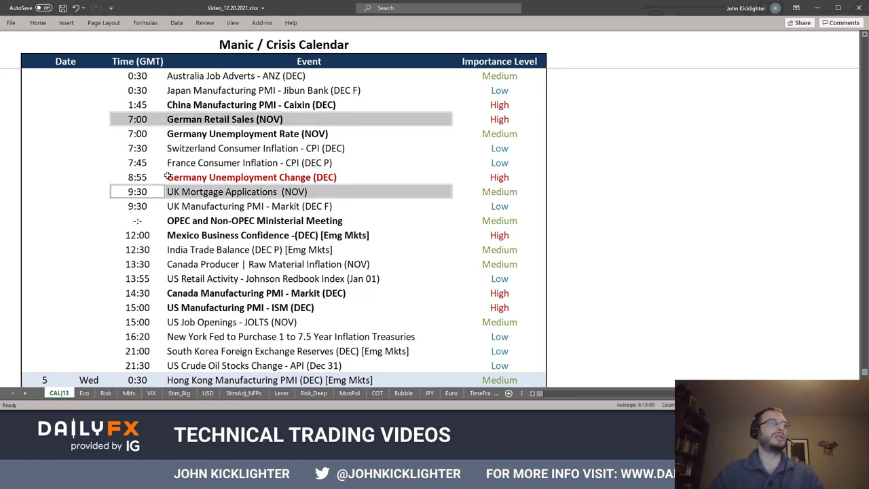
drag(168, 175, 234, 176)
key(ctrl+q)
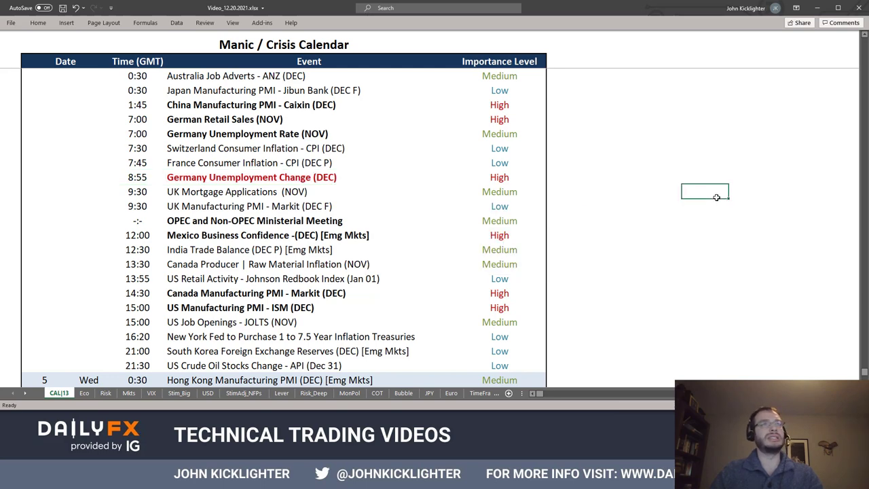
click(716, 197)
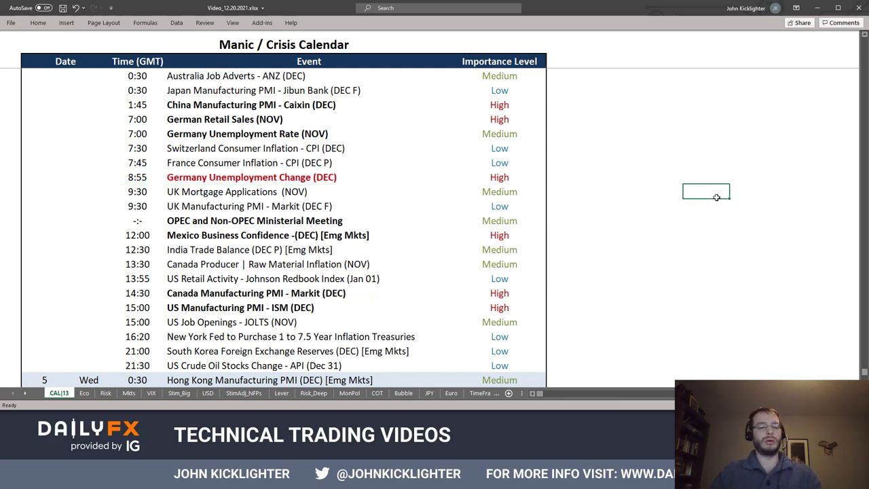
key(alt+Tab)
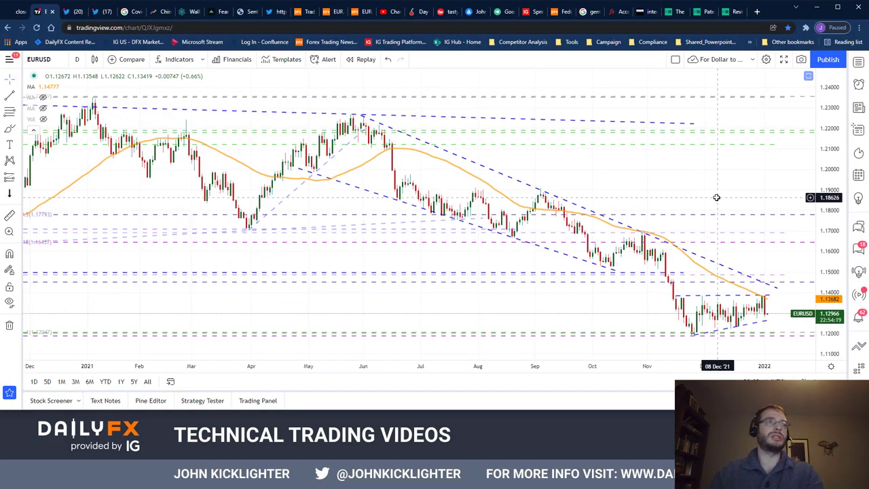
Cycle the chart through EURGBP, EURJPY and EURCHF, then go back to Excel.
text(EURGBP)
key(Return)
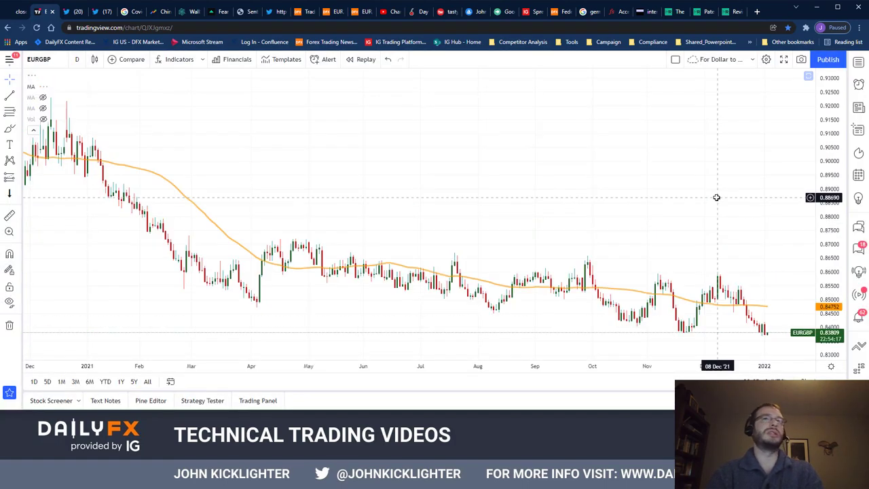
text(EURJPY)
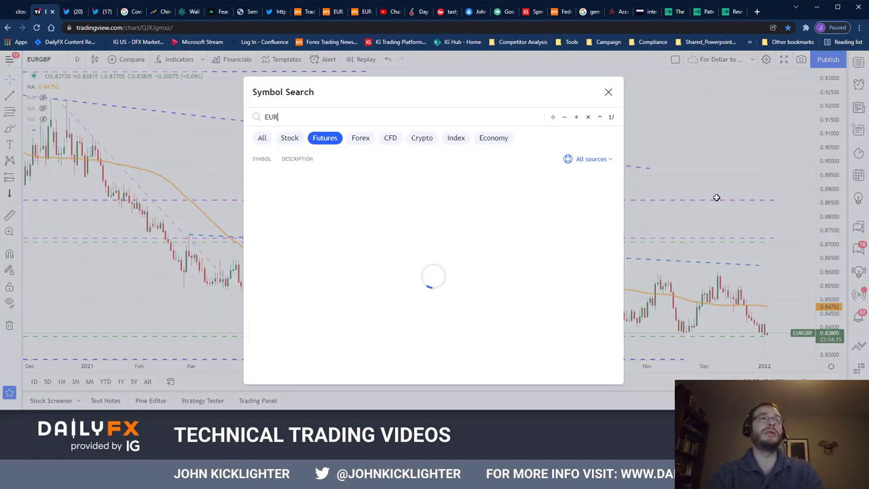
key(Return)
text(EURCHF)
key(Return)
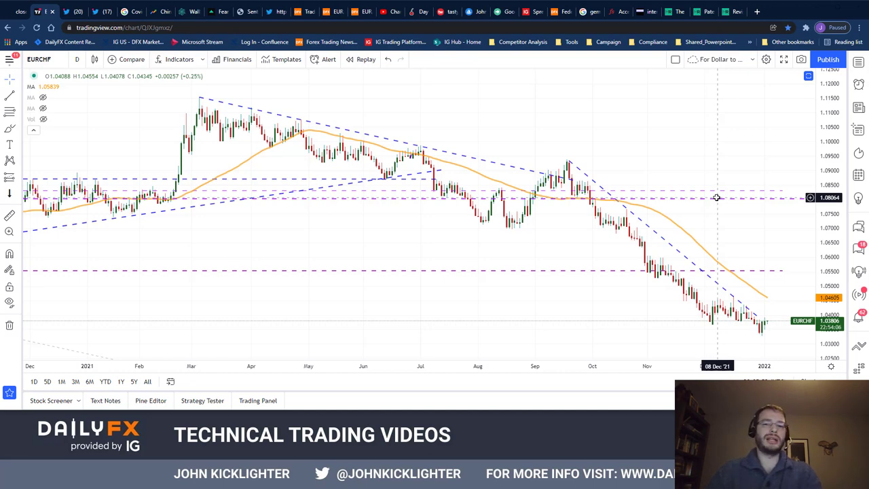
key(alt+Tab)
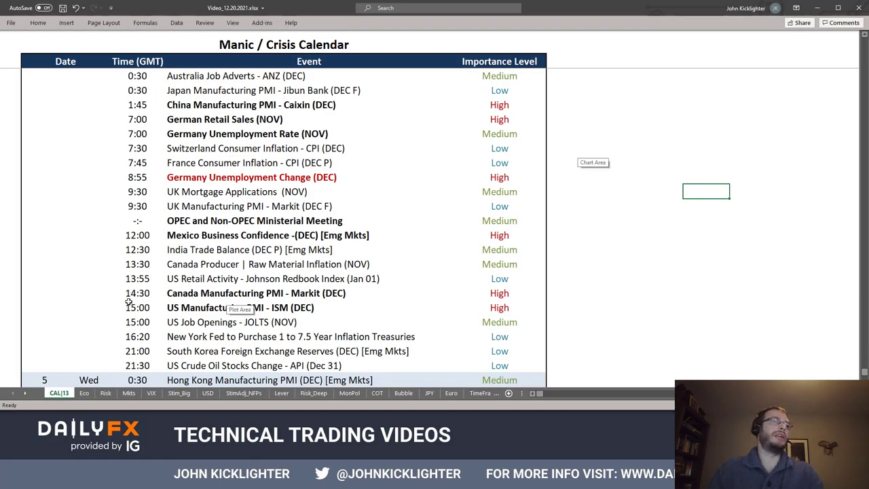
Highlight the US Manufacturing PMI - ISM (DEC) row, then view the Eco sheet.
drag(133, 308, 445, 309)
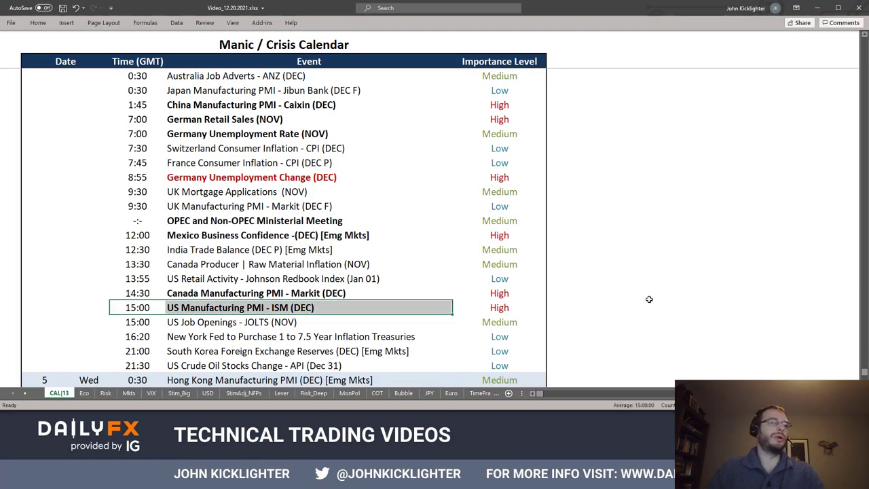
click(88, 393)
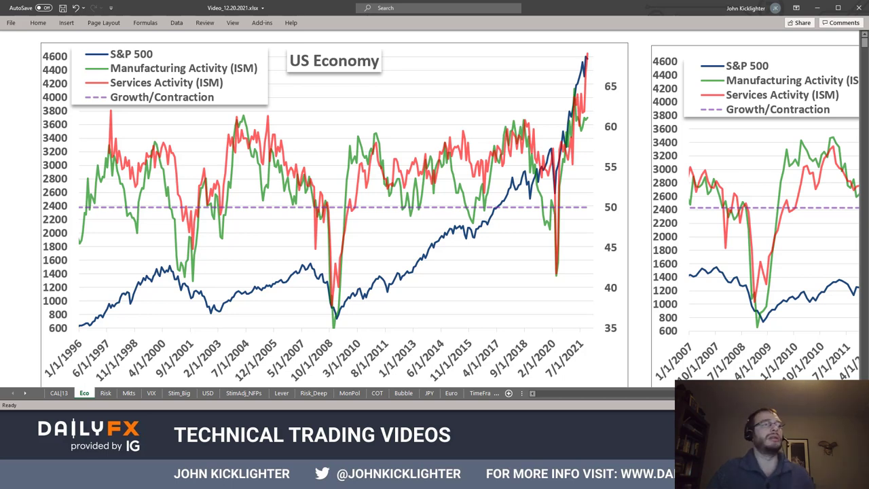
Back on CAL|13, highlight the 14:30 Canada Manufacturing PMI row and switch to TradingView.
click(59, 393)
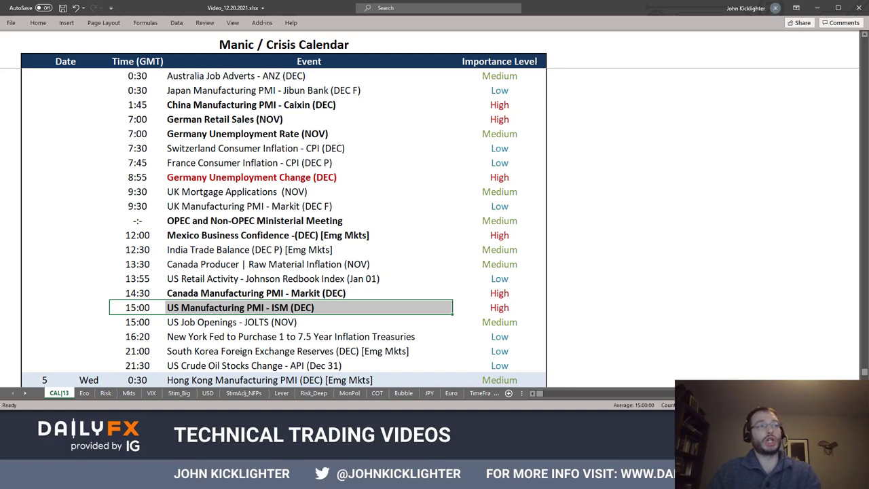
drag(126, 293, 544, 294)
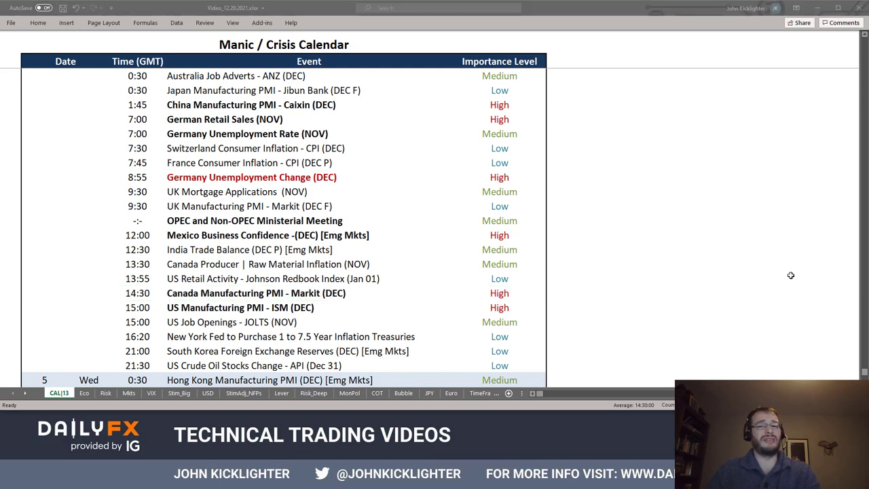
key(alt+Tab)
Load EURCHF, then step the chart through AUDCAD and USDCNH to SHCOMP.
text(eurchf)
key(Return)
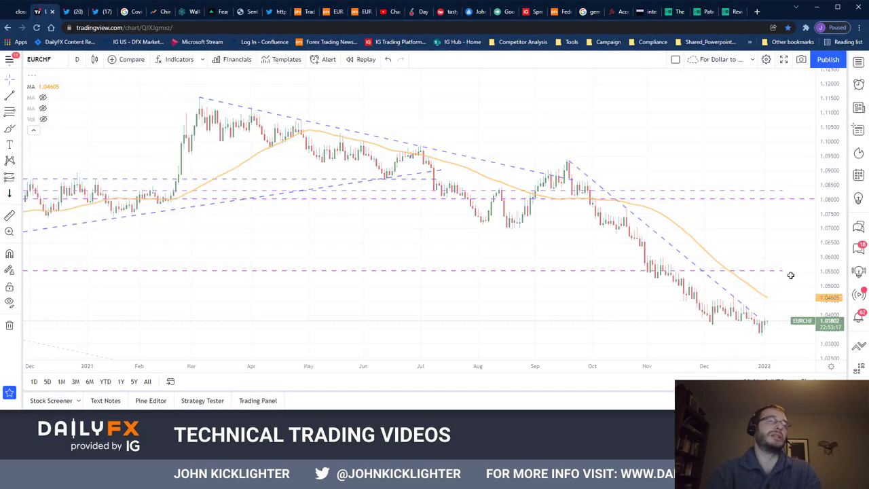
text(audcad)
key(Return)
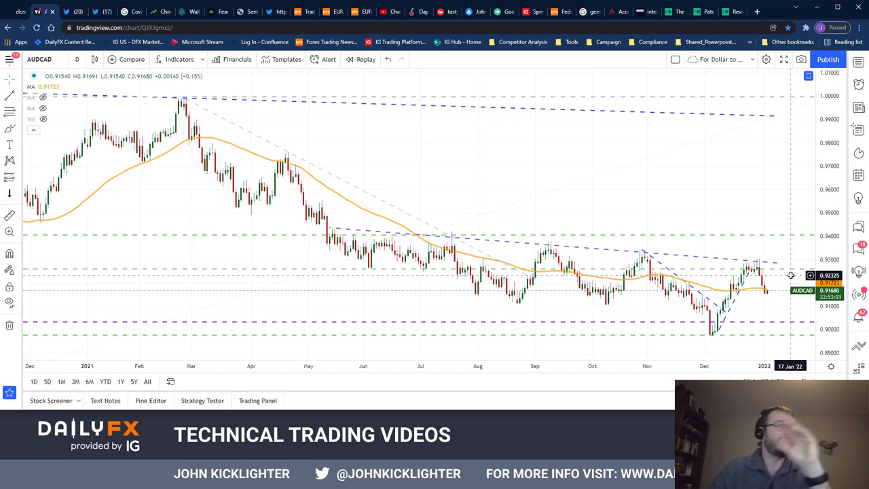
text(usdcnh)
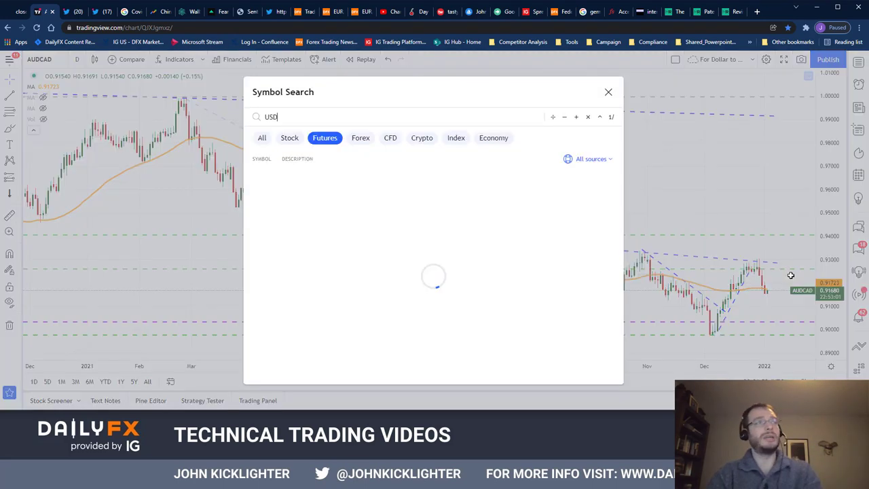
key(Return)
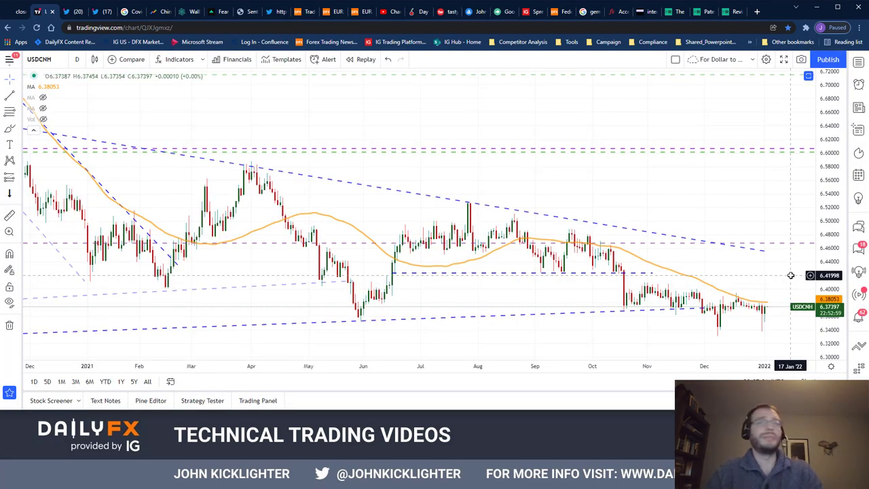
text(shcomp)
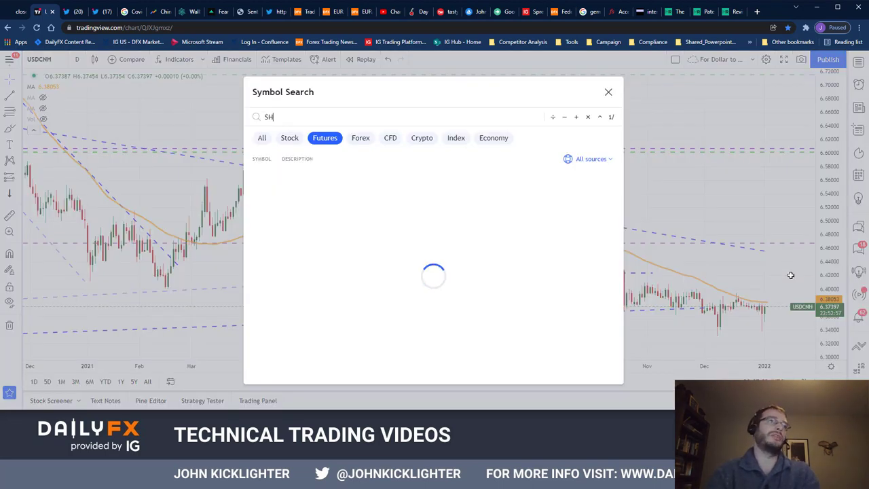
key(Return)
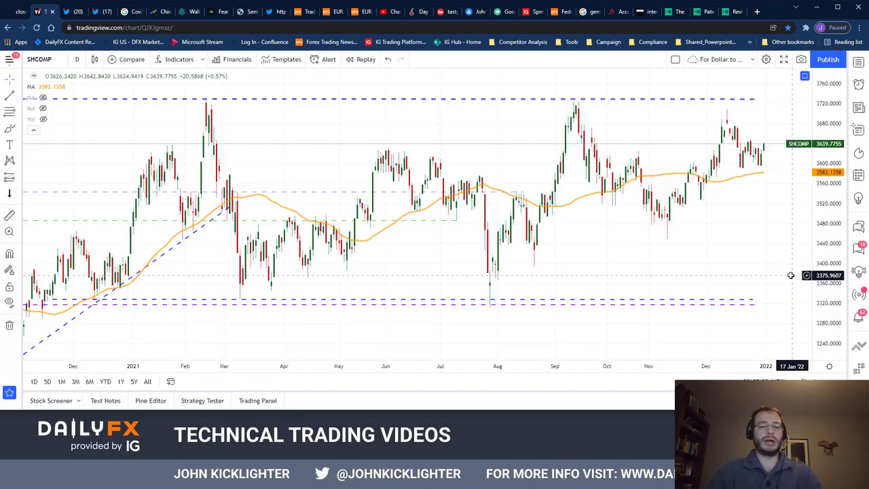
Load the 3333 stock chart, adjust its time range, then switch to USDTRY.
text(3333)
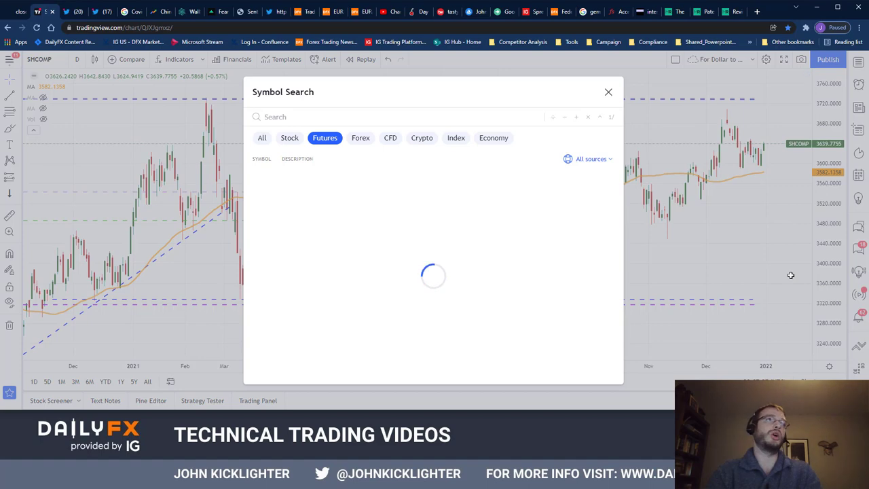
key(Return)
scroll(759, 265, up, 5)
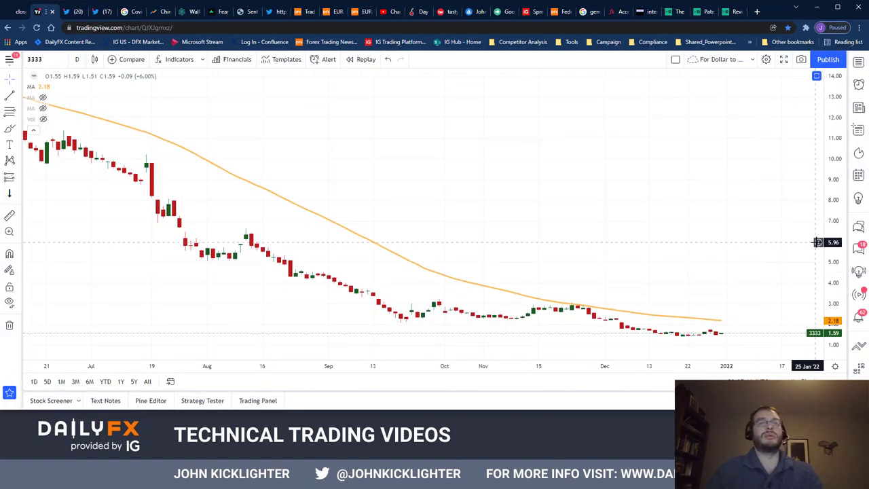
scroll(711, 220, down, 3)
scroll(710, 220, down, 1)
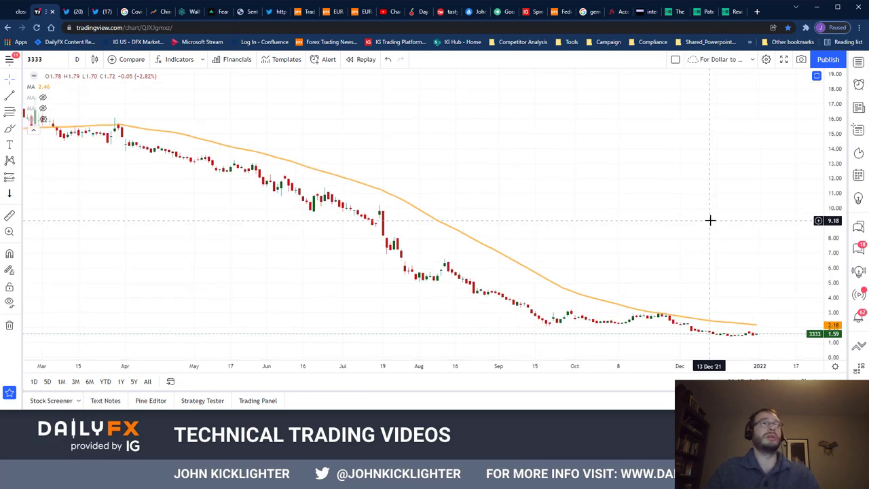
text(U)
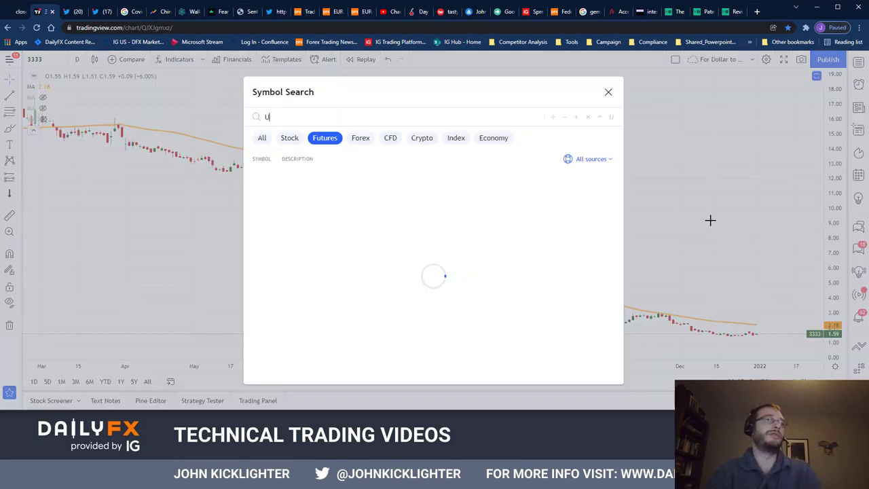
text(SDTRY)
key(Return)
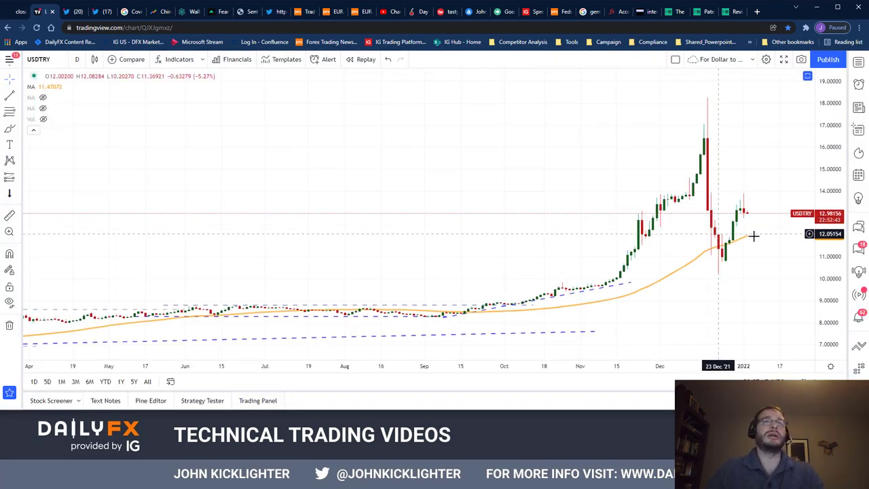